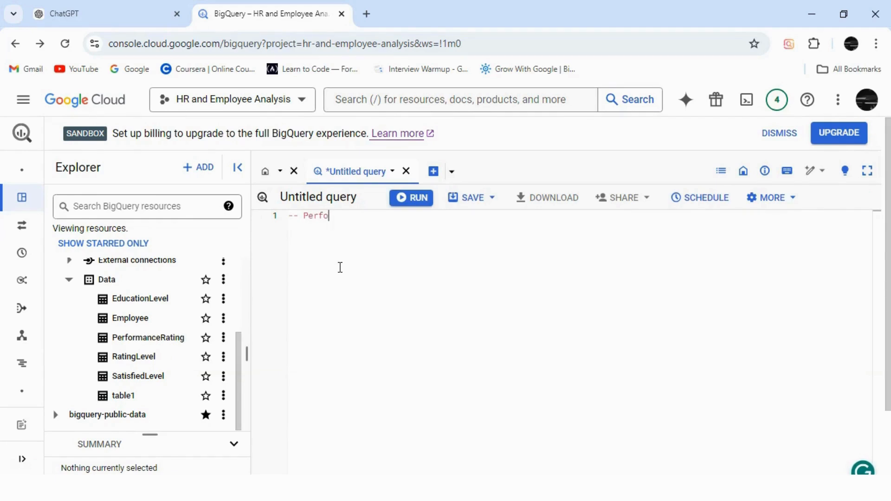
Step: Complete the comment line "-- Performance table--" in the untitled query and start a new line below it
text(t)
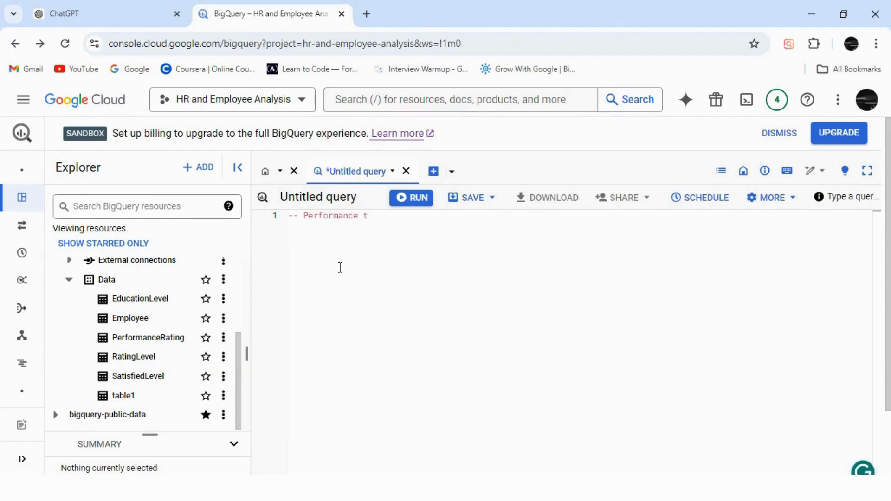
text(able--)
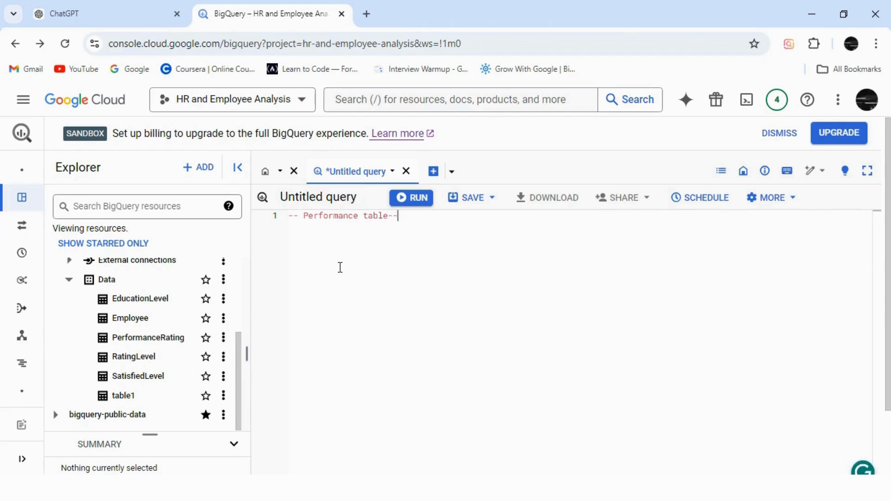
key(Return)
Step: Open the PerformanceRating table from the Data dataset and preview its rows
click(123, 339)
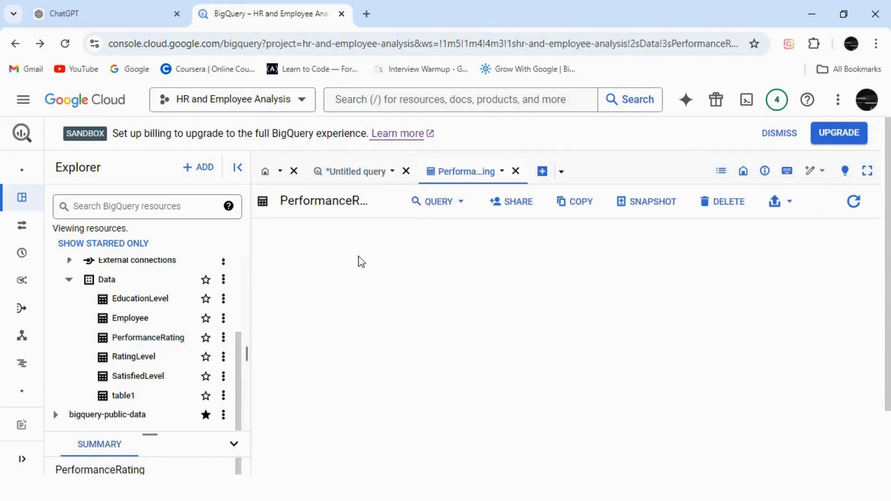
click(444, 235)
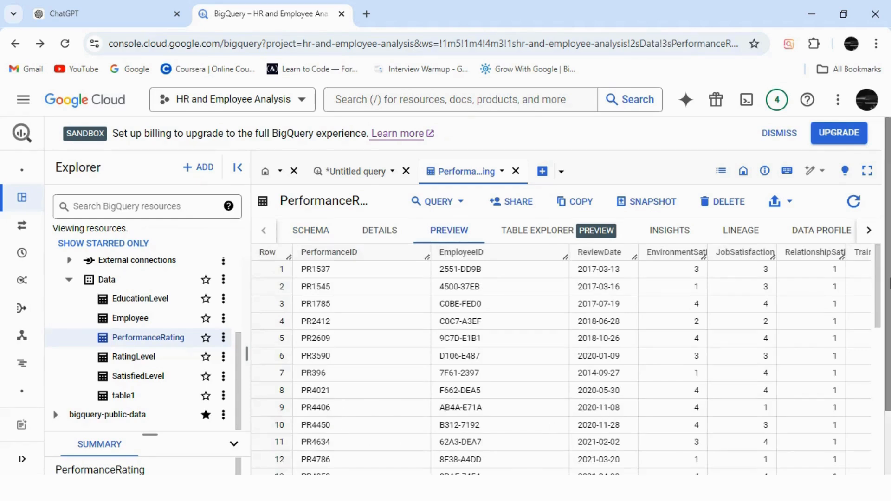
scroll(605, 412, down, 1)
drag(548, 451, 530, 461)
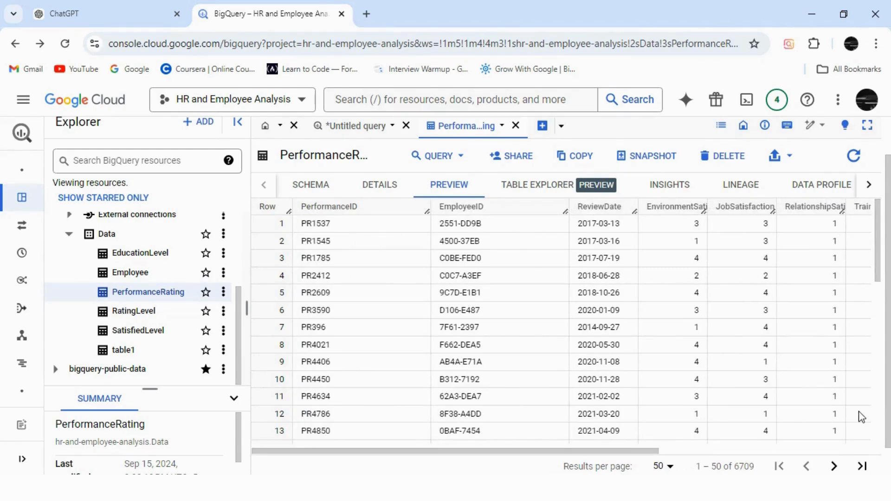
scroll(889, 227, up, 1)
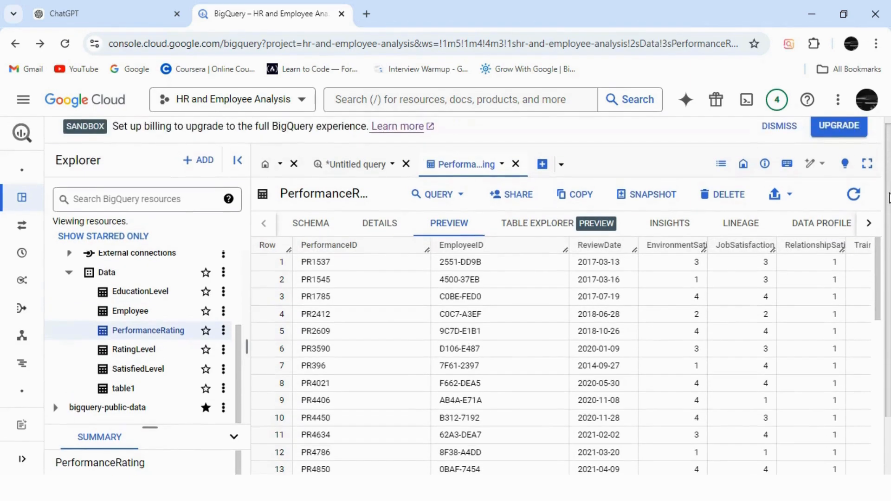
Step: From the PerformanceRating schema, add the fields EmployeeID, PerformanceID and ReviewDate through TrainingOpportunitiesTaken to a query in a split tab
click(308, 224)
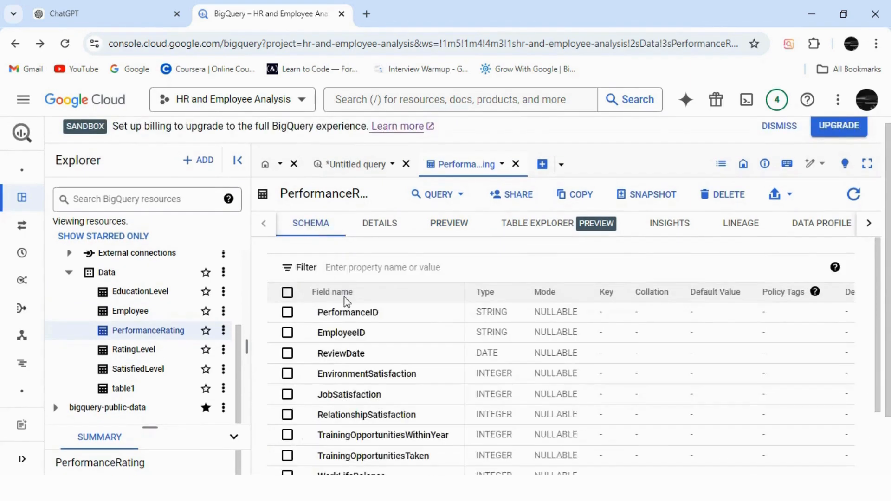
click(338, 332)
click(324, 353)
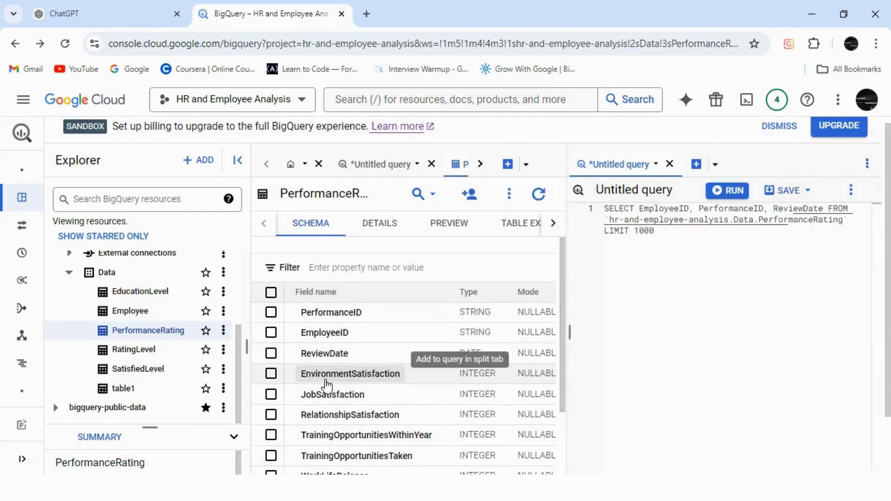
click(325, 373)
click(328, 394)
click(326, 414)
click(334, 435)
click(334, 455)
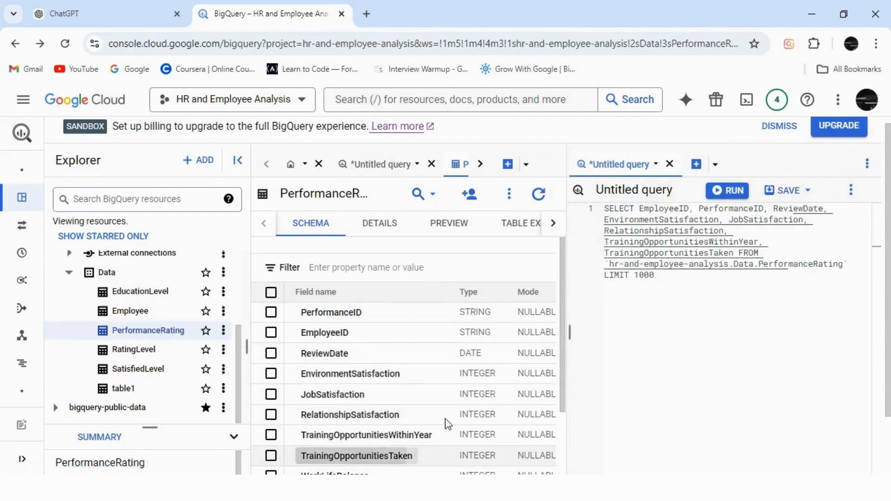
Step: Add the remaining schema fields WorkLifeBalance, SelfRating and ManagerRating to the split query
drag(565, 384, 562, 455)
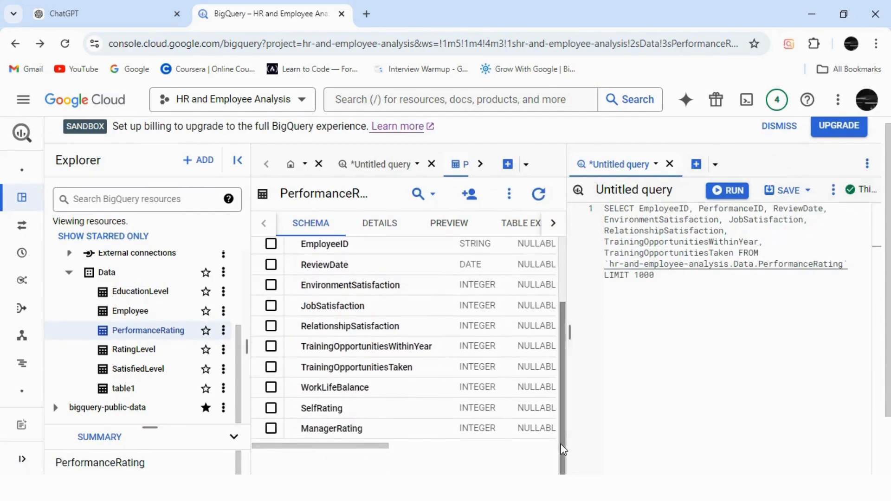
click(306, 389)
click(319, 408)
click(320, 428)
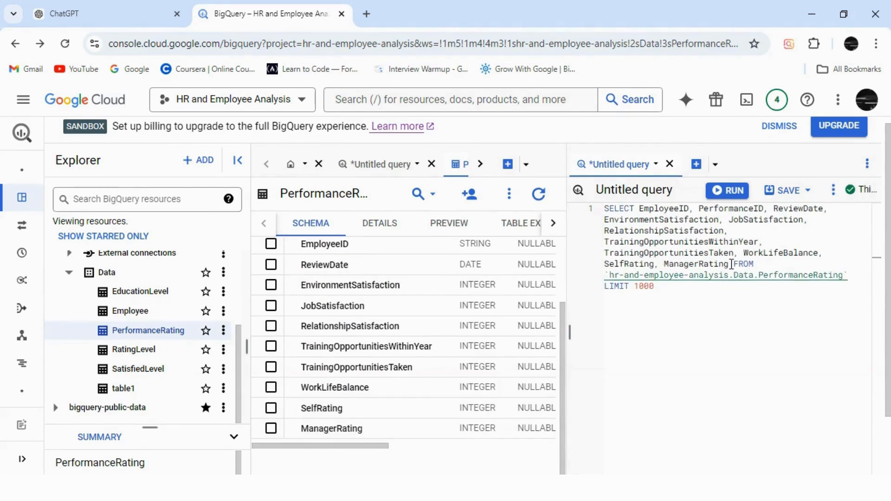
Step: Copy the field list from EmployeeID to ManagerRating out of the split query and close that query without saving
drag(732, 264, 640, 210)
key(ctrl+c)
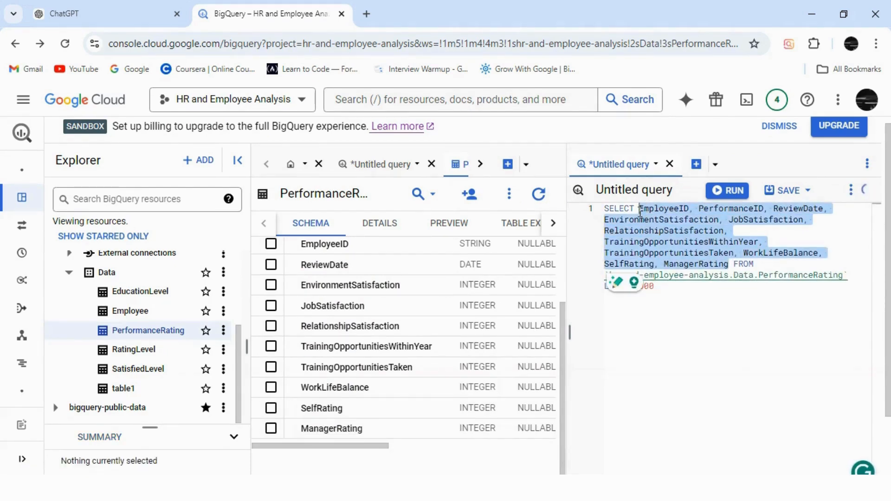
click(669, 164)
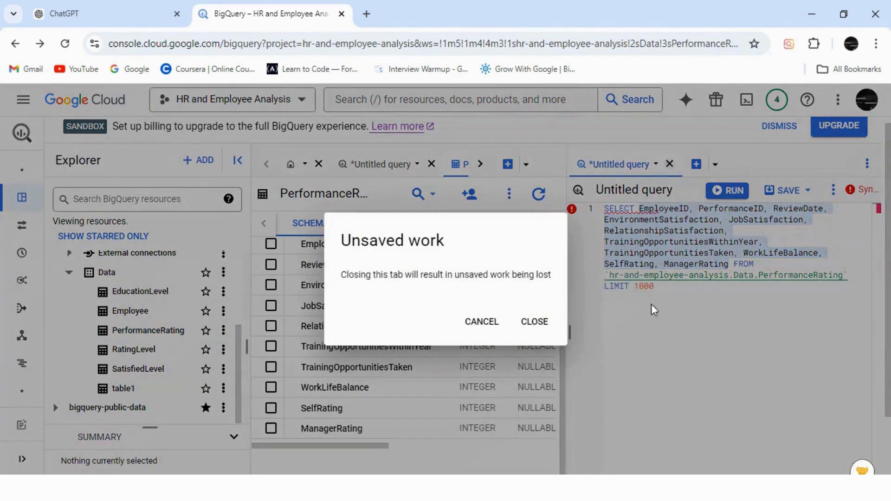
click(540, 329)
Step: In the untitled query with the Performance table comment, add SELECT and paste the copied field list on the line below
click(362, 169)
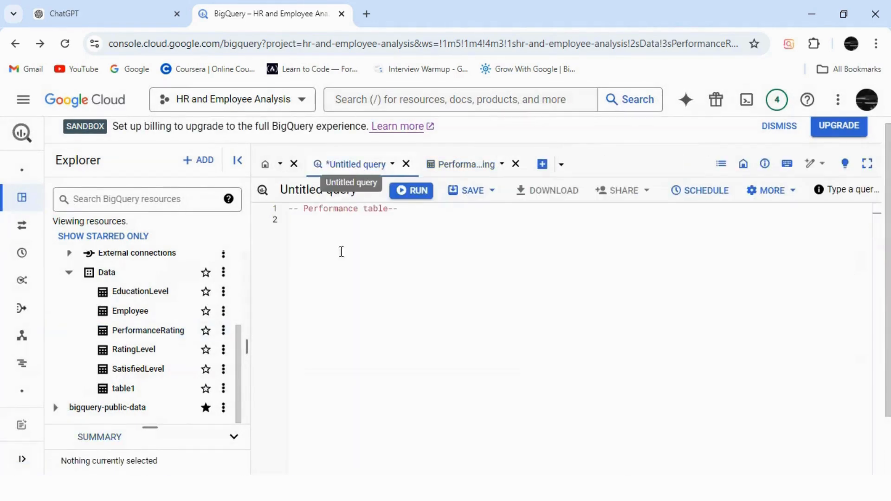
click(428, 221)
text(S)
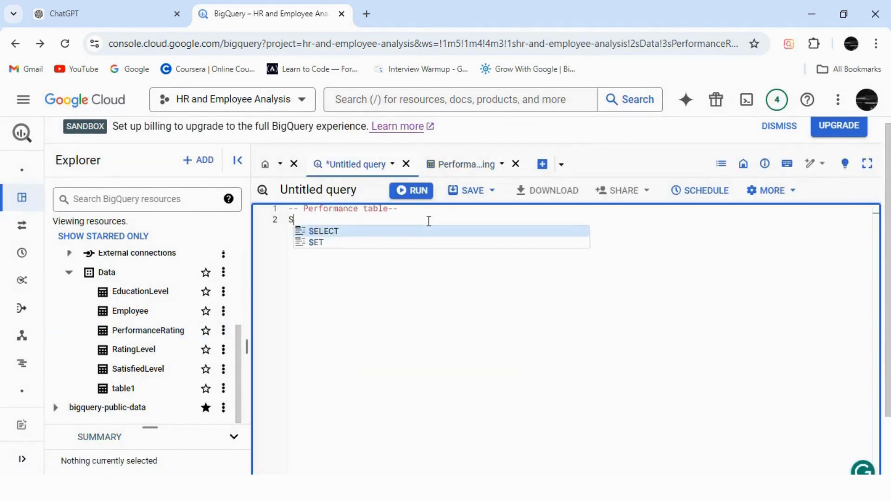
text(elect)
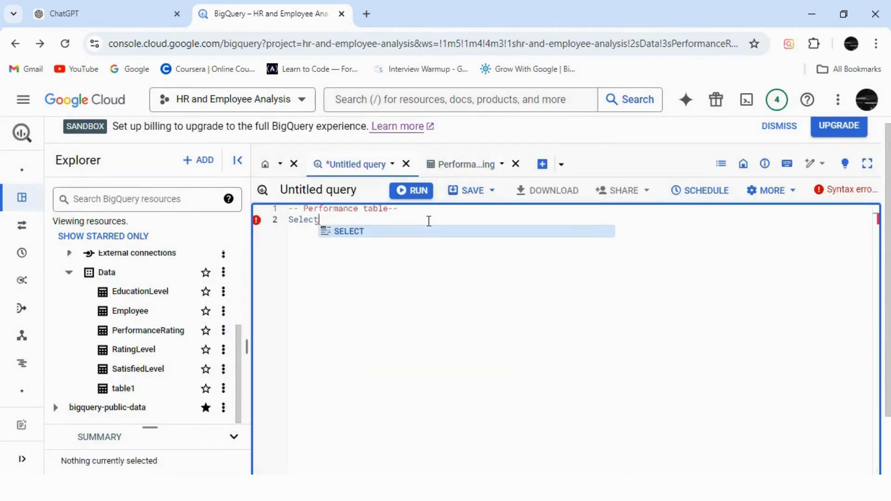
click(362, 231)
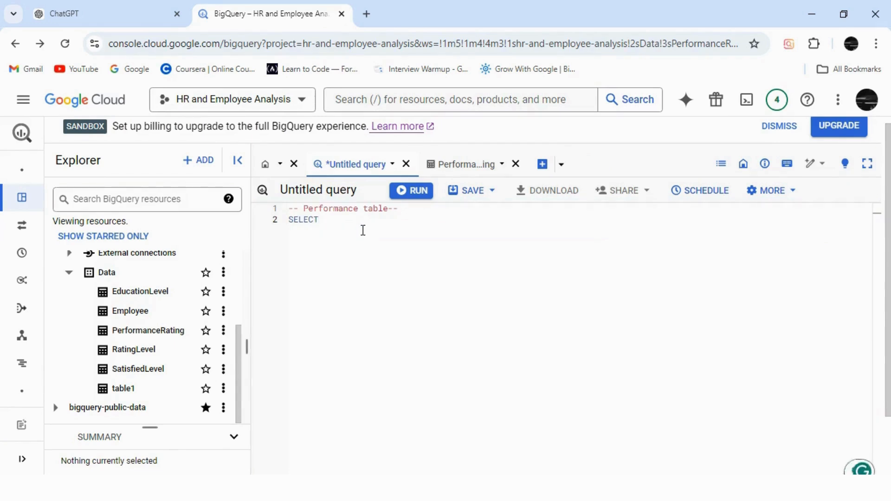
click(363, 230)
key(Return)
key(ctrl+v)
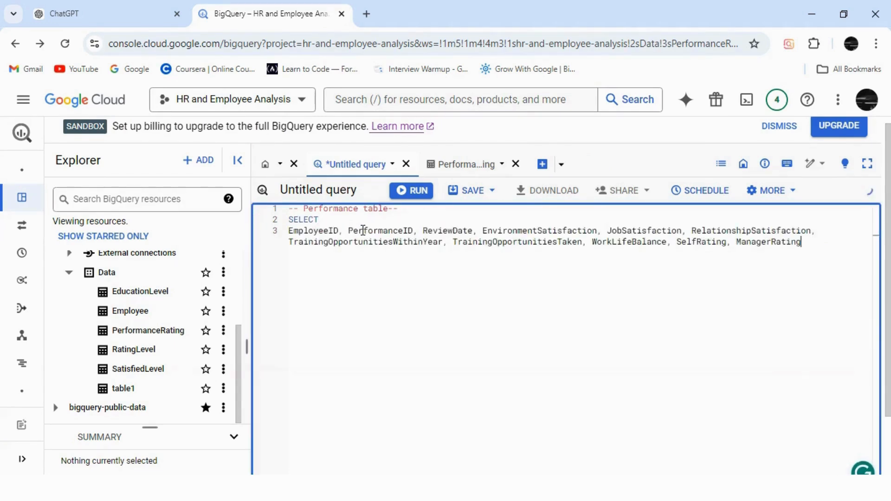
Step: Put EmployeeID, PerformanceID, ReviewDate, EnvironmentSatisfaction and JobSatisfaction each on a separate line of the SELECT list
click(349, 231)
key(Return)
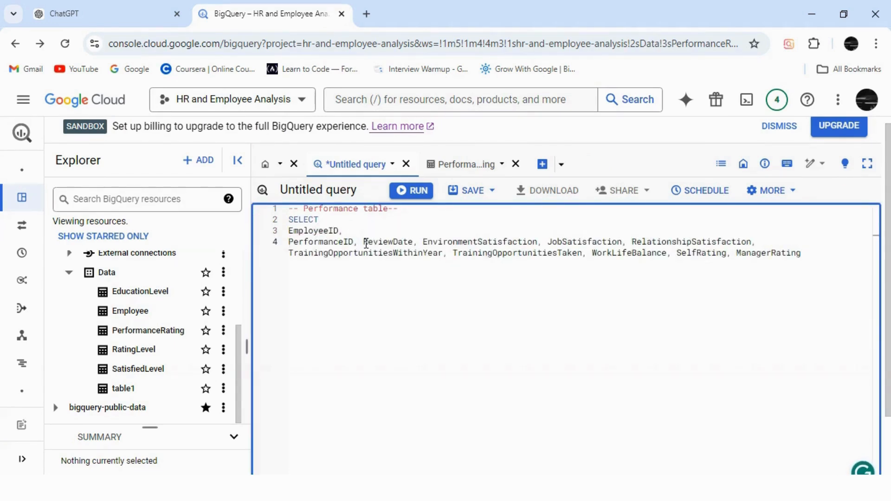
click(364, 242)
key(Return)
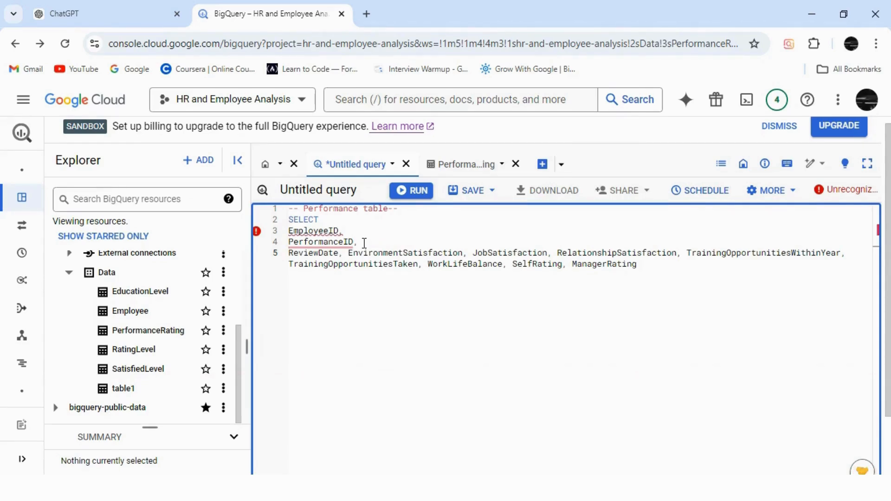
click(348, 255)
key(Return)
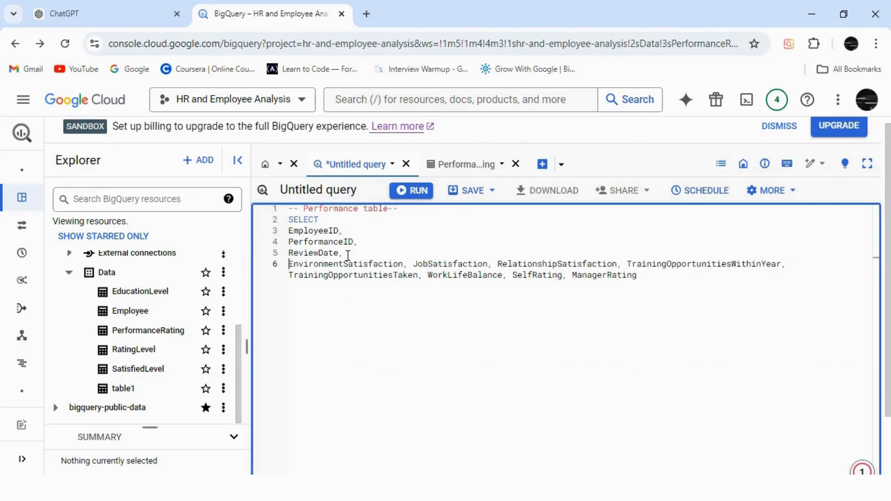
click(411, 264)
key(Return)
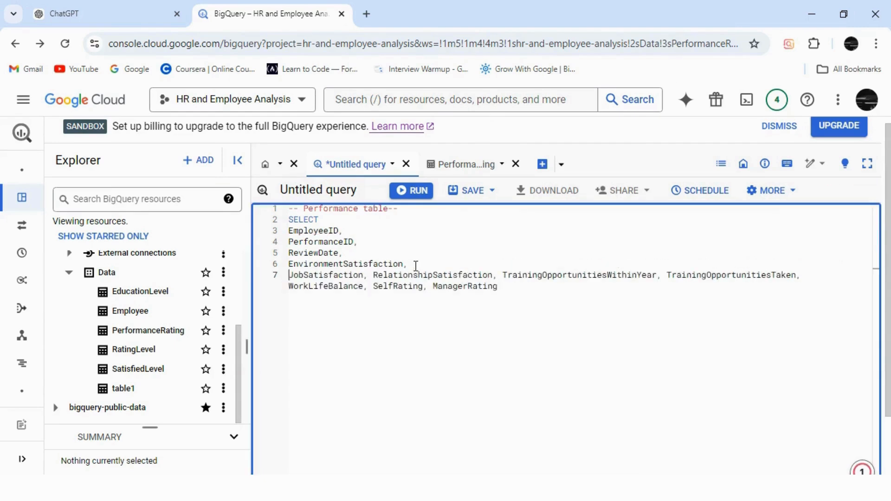
click(374, 277)
key(Return)
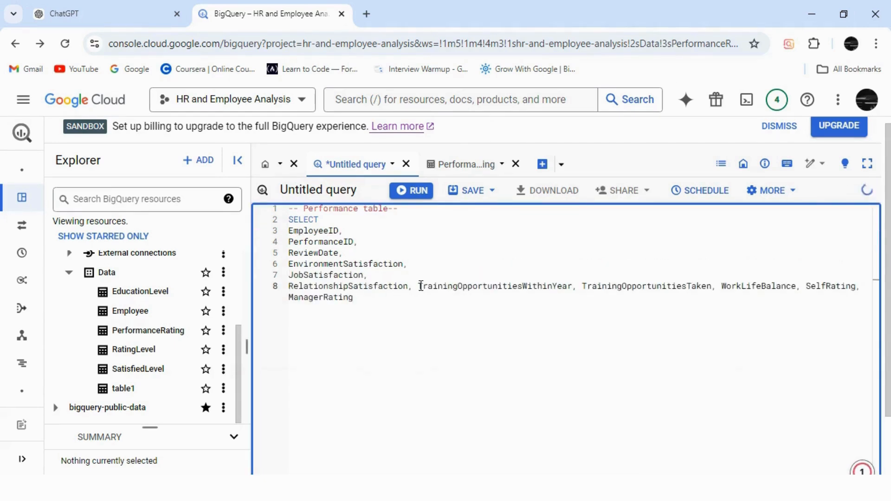
Step: Break the rest of the SELECT list into one field per line, from RelationshipSatisfaction through ManagerRating
click(424, 287)
key(Return)
click(452, 298)
key(Return)
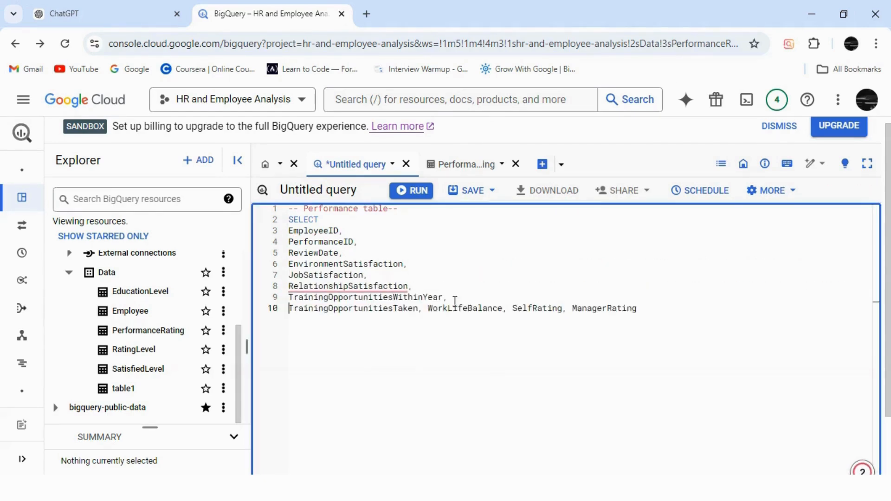
click(428, 309)
key(Return)
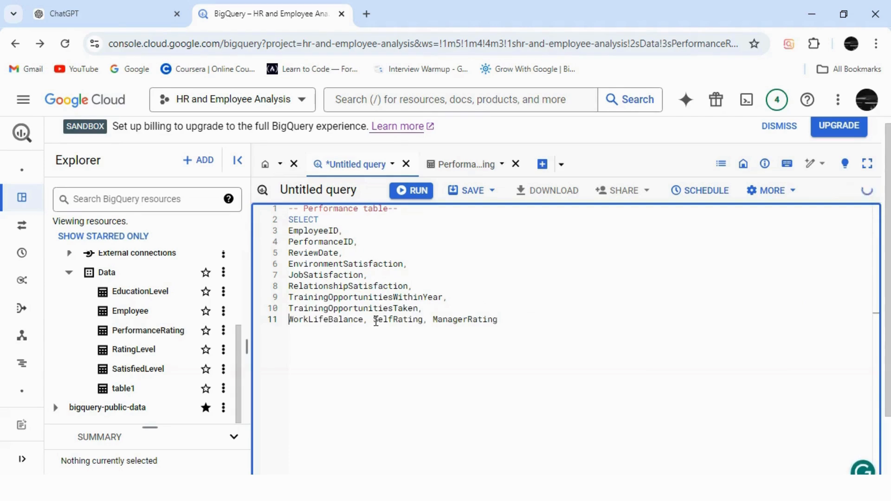
click(373, 320)
key(Return)
click(348, 331)
key(Return)
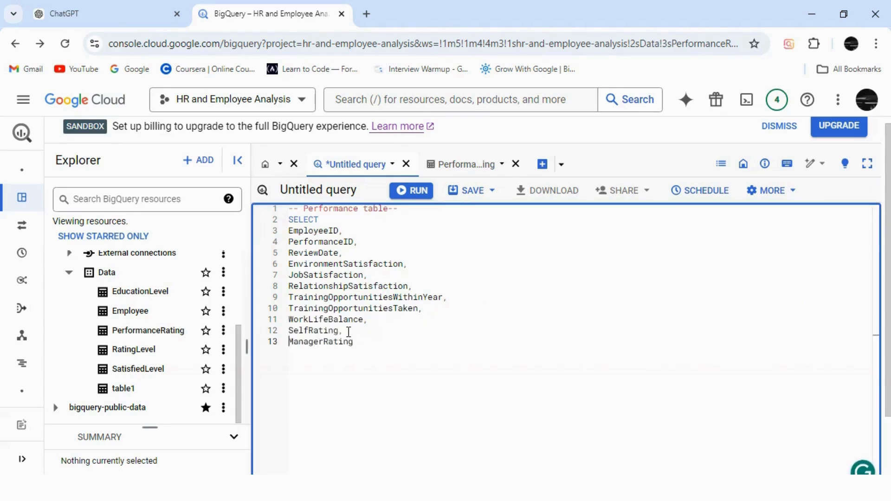
Step: Add a FROM clause below ManagerRating with the copied project name and dataset, hr-and-employee-analysis.Data
click(378, 344)
key(Return)
text(FROM)
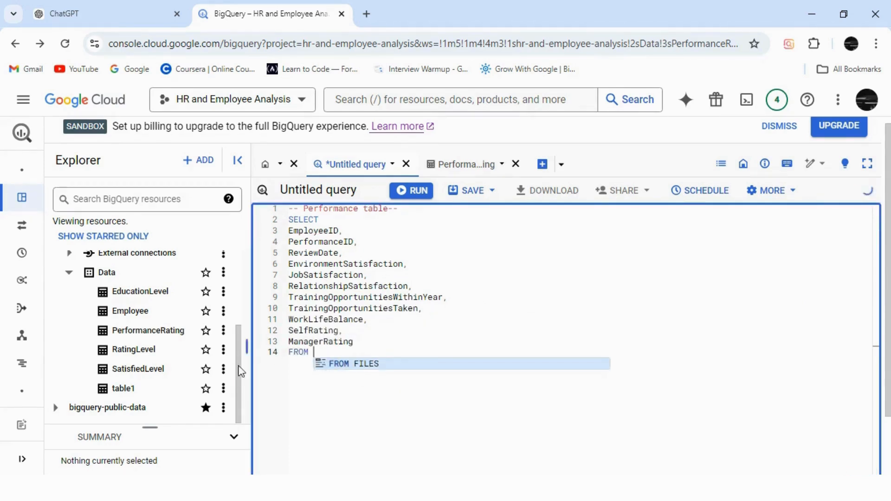
drag(236, 372, 239, 263)
drag(172, 259, 73, 263)
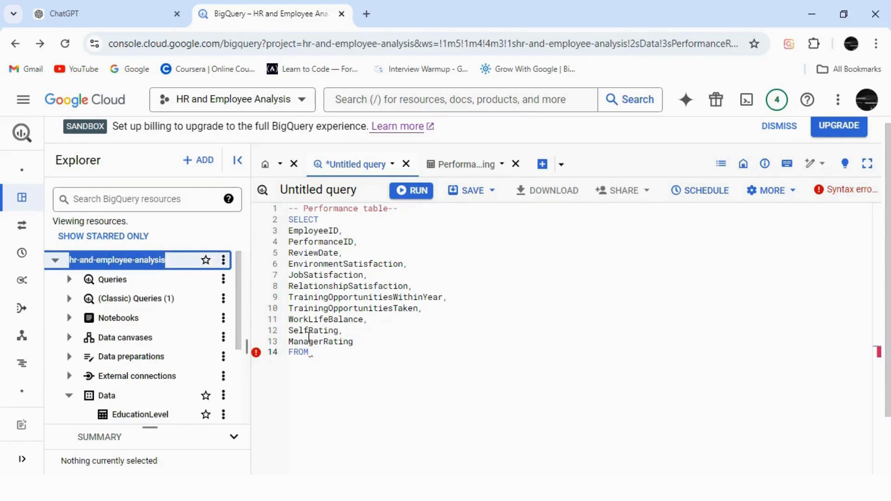
click(328, 355)
text(hr-and-employee-analysis)
text(.)
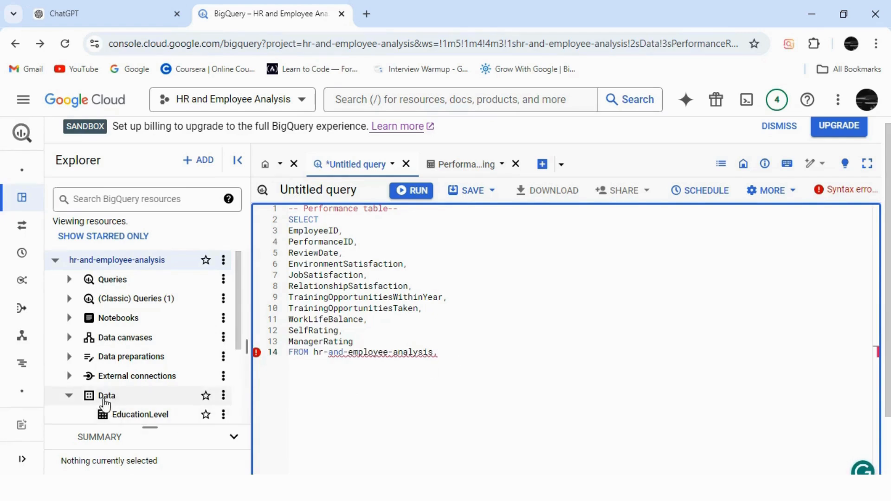
text(Data.)
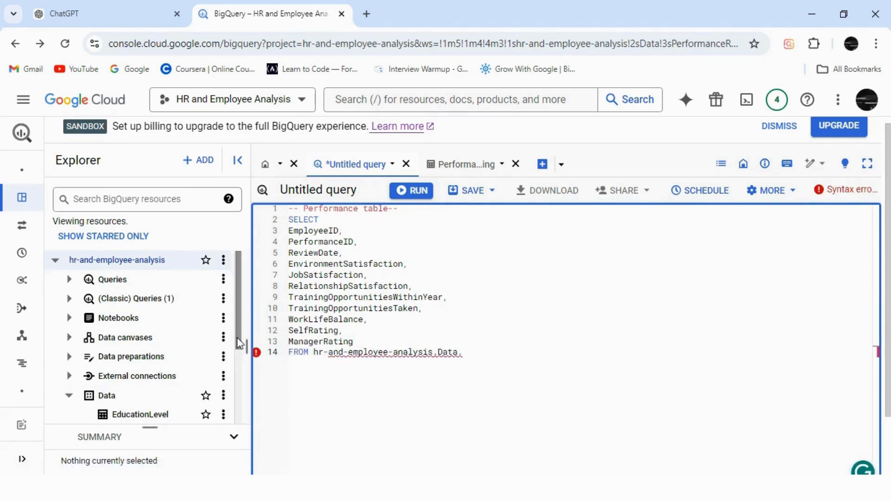
Step: Complete the FROM clause with the copied table name PerformanceRating and enclose the full table path in backticks
drag(238, 341, 232, 404)
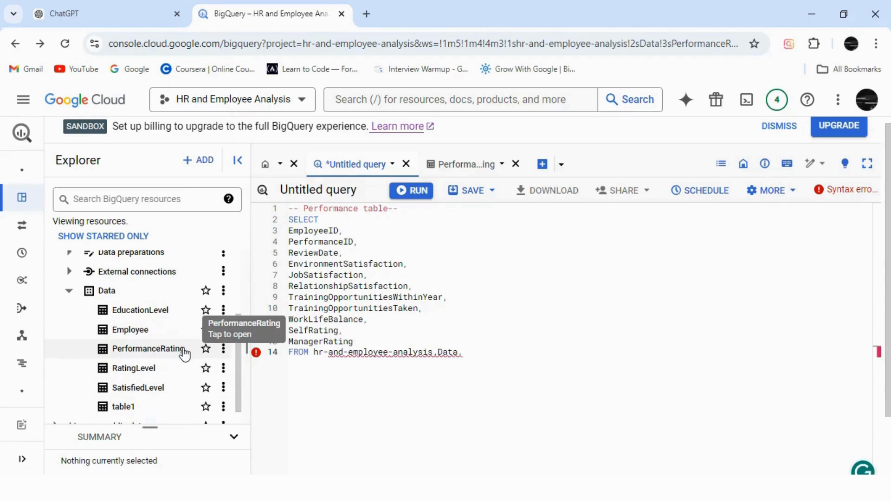
drag(184, 350, 113, 352)
key(ctrl+c)
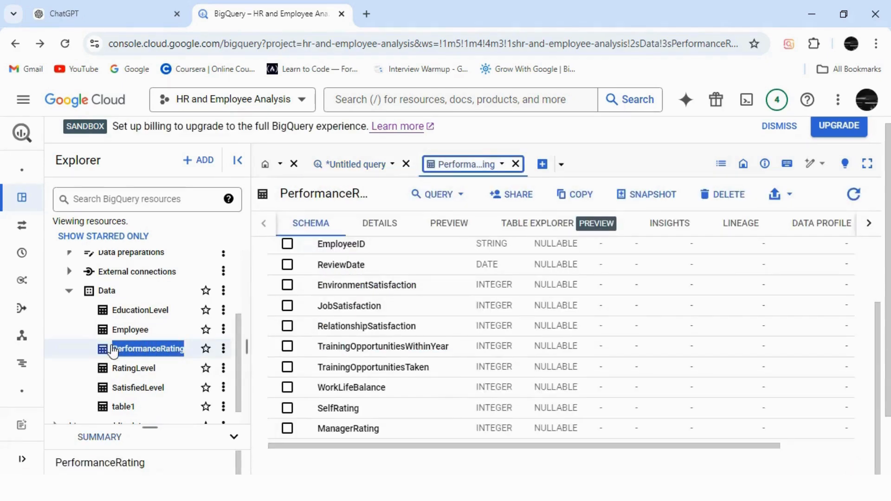
click(379, 164)
click(470, 357)
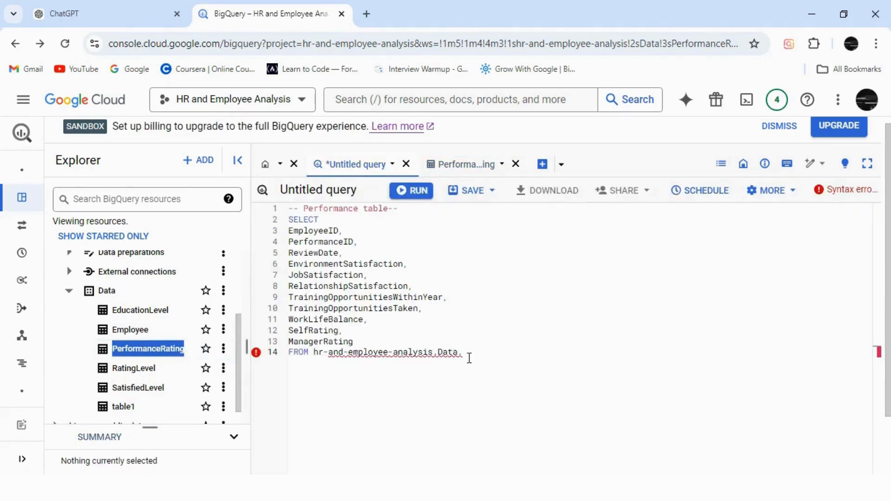
key(ctrl+v)
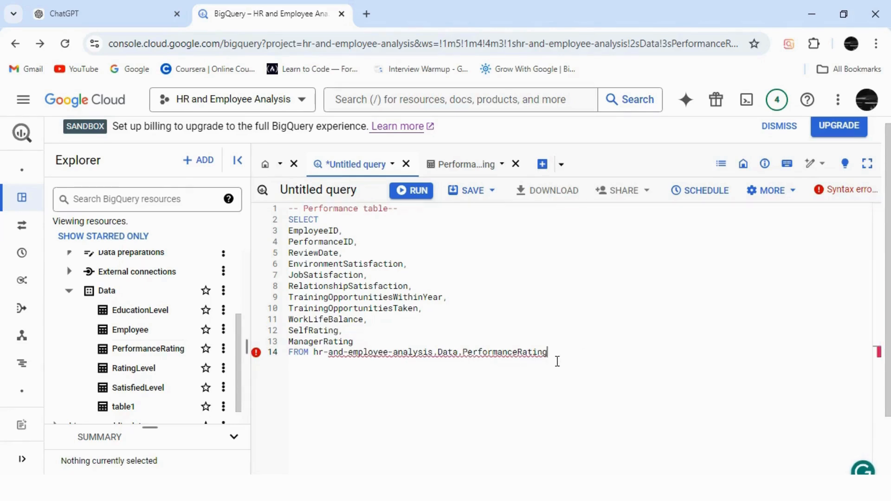
text(`)
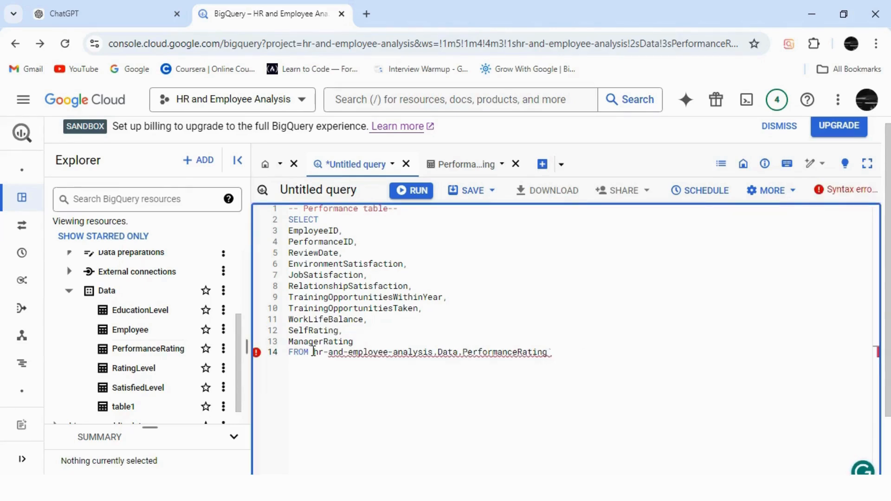
click(314, 352)
text(`)
Step: Run the whole SELECT statement on PerformanceRating and look through the query results
drag(559, 352, 288, 219)
click(412, 190)
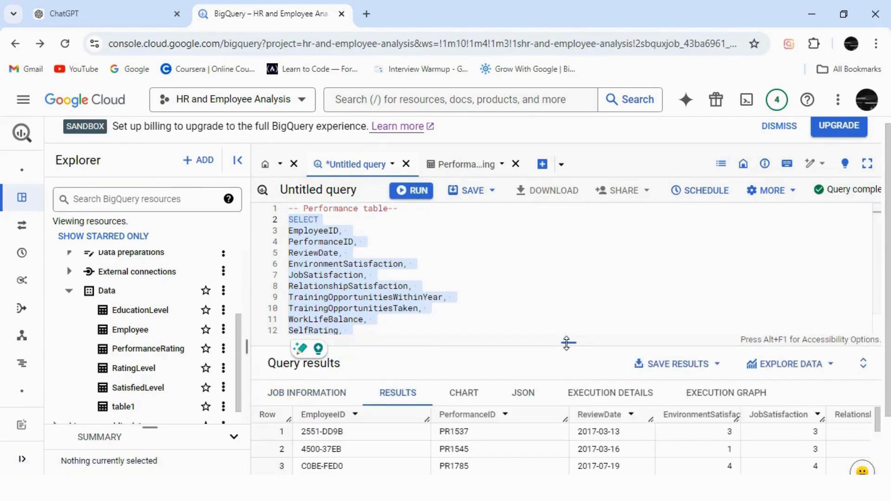
drag(567, 343, 577, 223)
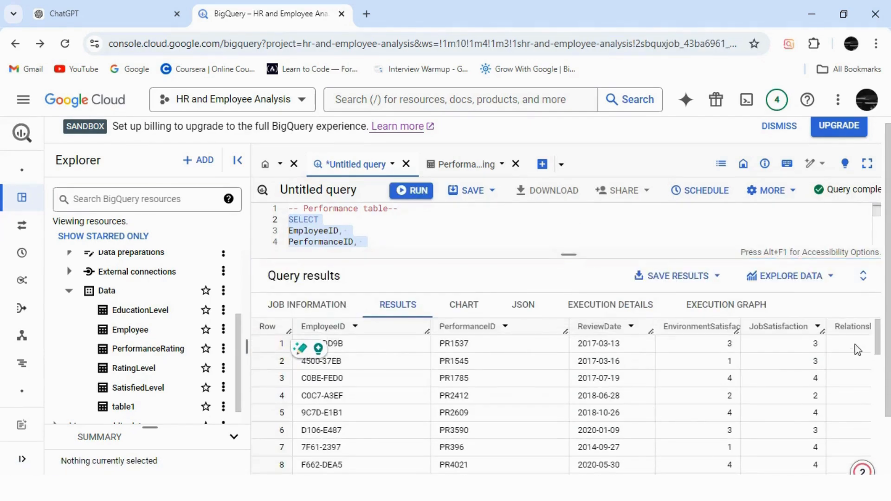
scroll(887, 325, down, 2)
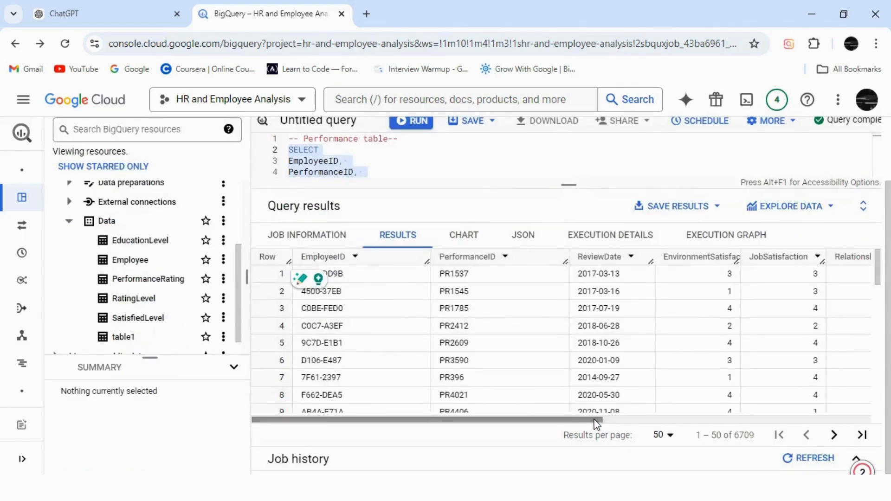
drag(598, 420, 793, 419)
drag(850, 407, 427, 402)
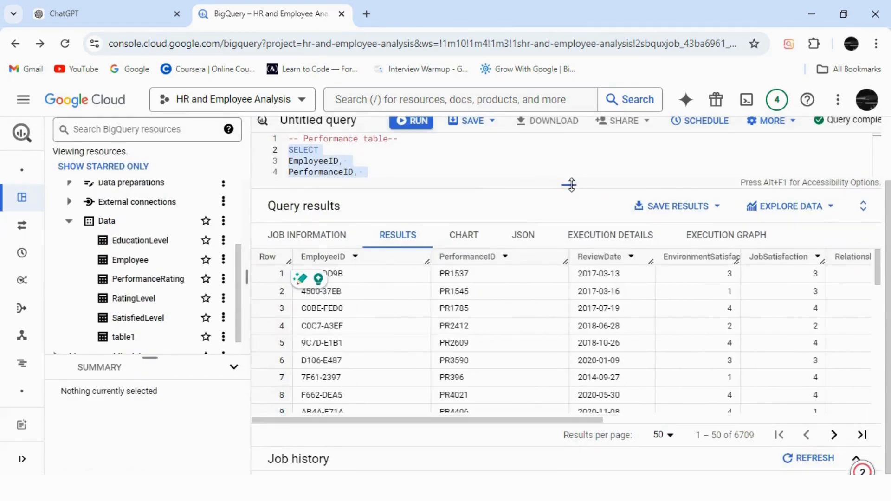
drag(570, 184, 583, 343)
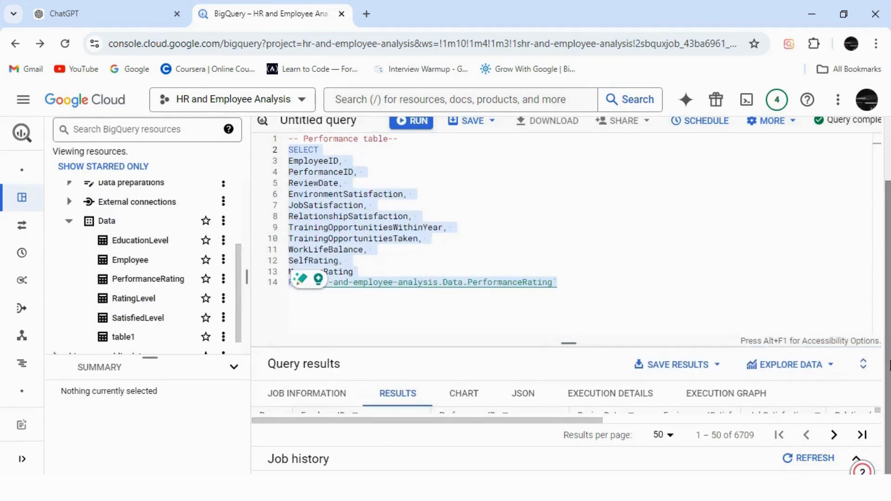
scroll(888, 271, up, 2)
click(587, 360)
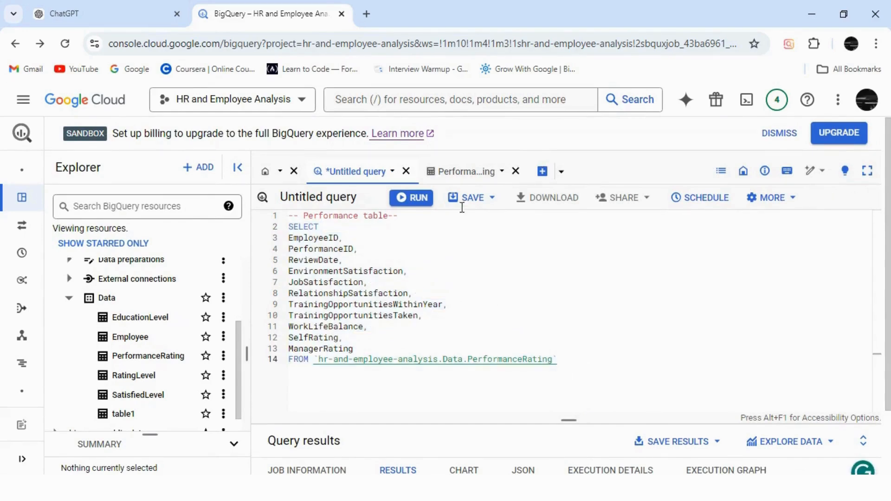
Step: Preview the data of the RatingLevel and PerformanceRating tables and compare the rating IDs with the SelfRating and ManagerRating columns
click(142, 376)
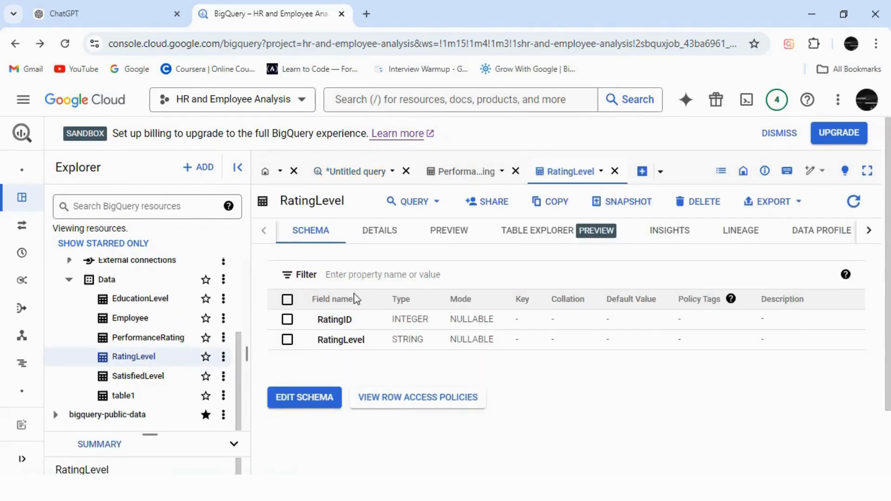
click(446, 241)
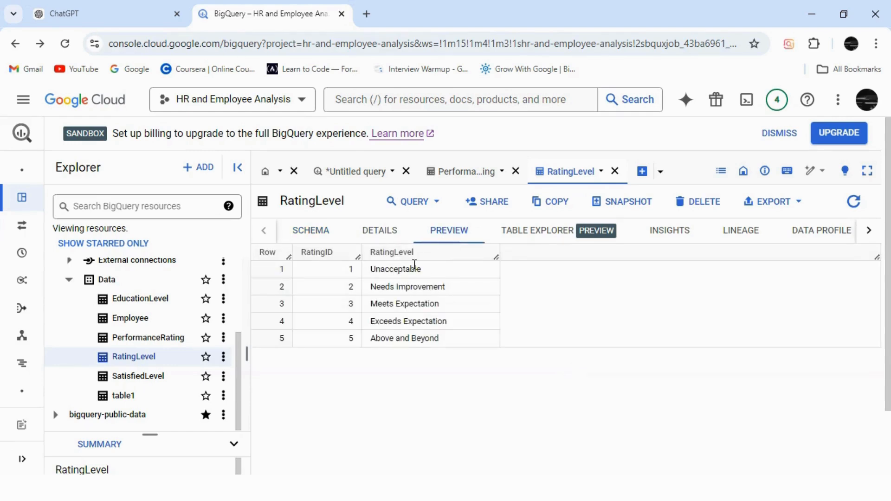
click(474, 171)
click(445, 230)
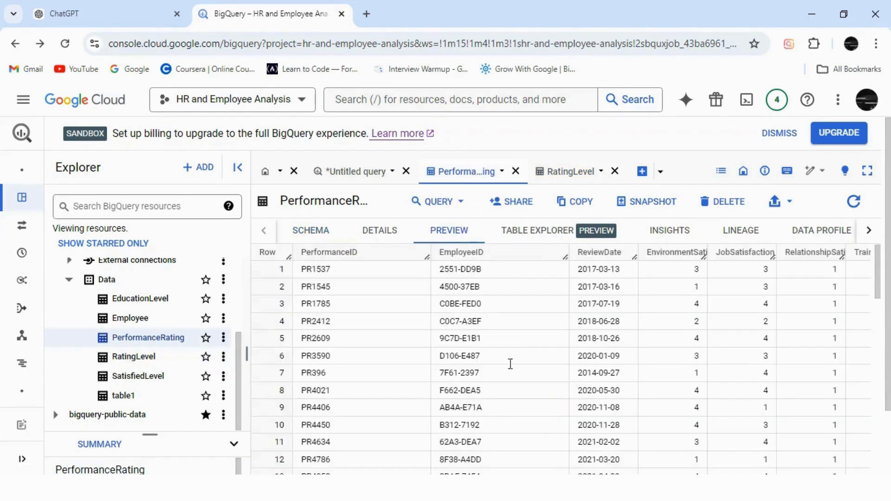
scroll(888, 384, down, 2)
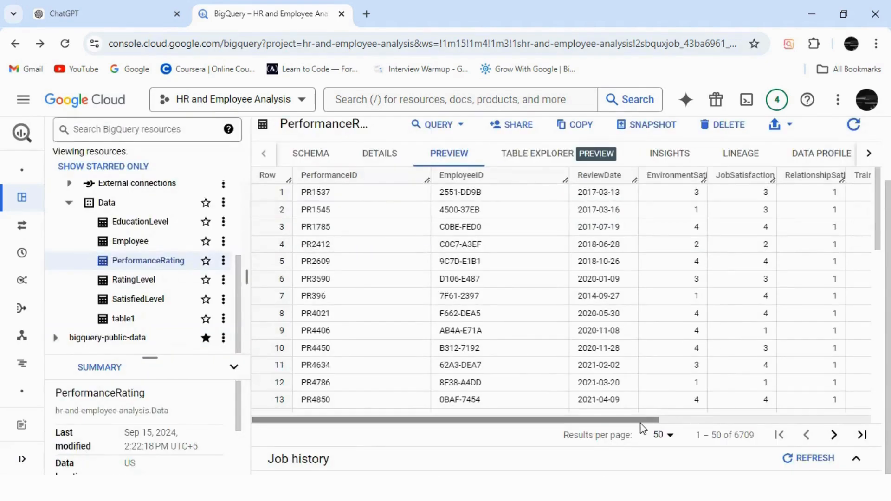
drag(642, 422, 883, 422)
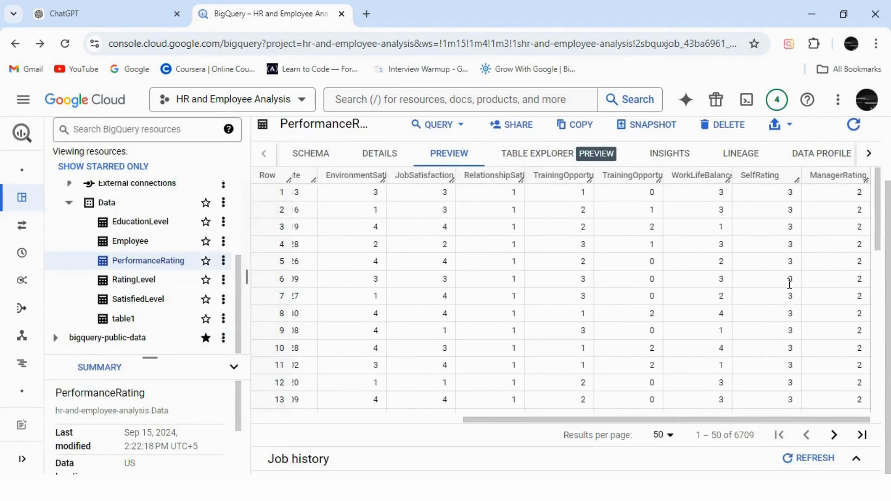
mouse_move(877, 243)
mouse_down()
mouse_move(877, 334)
mouse_move(875, 228)
mouse_up()
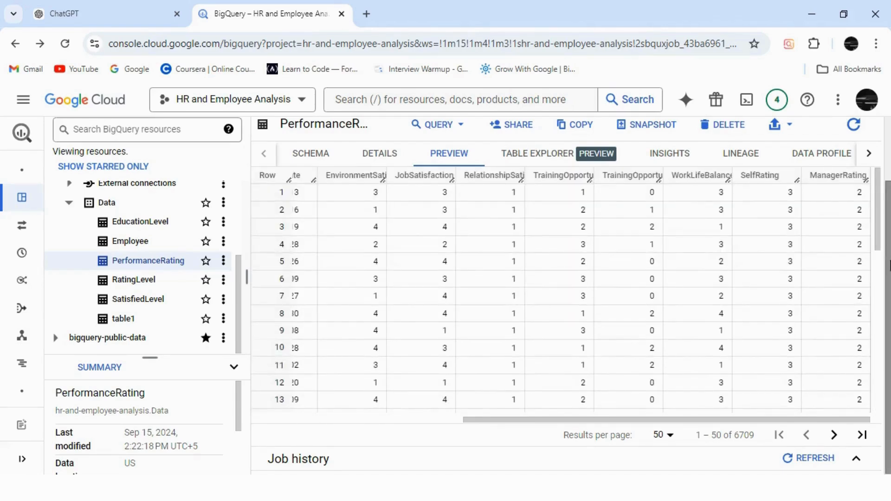
scroll(889, 265, up, 2)
click(565, 144)
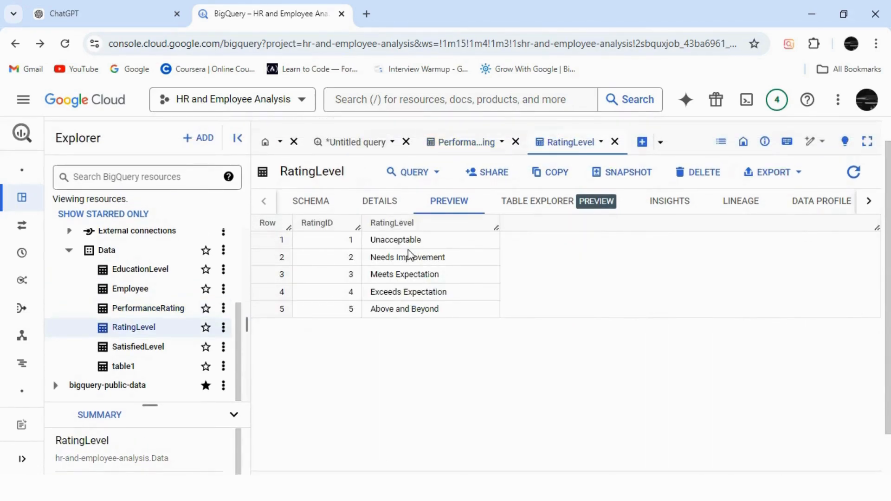
Step: Below the FROM clause of the untitled query, add a JOIN to `hr-and-employee-analysis.Data.RatingLevel`, reusing the copied project and dataset path
click(369, 146)
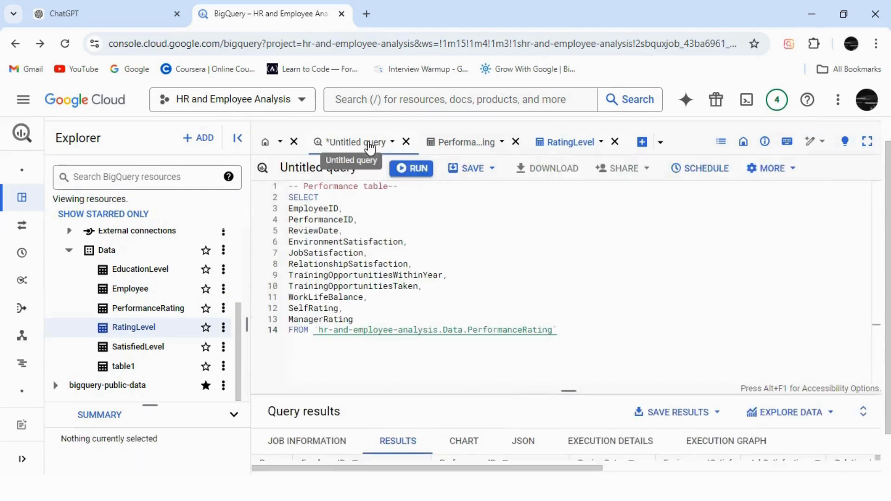
click(566, 334)
key(Return)
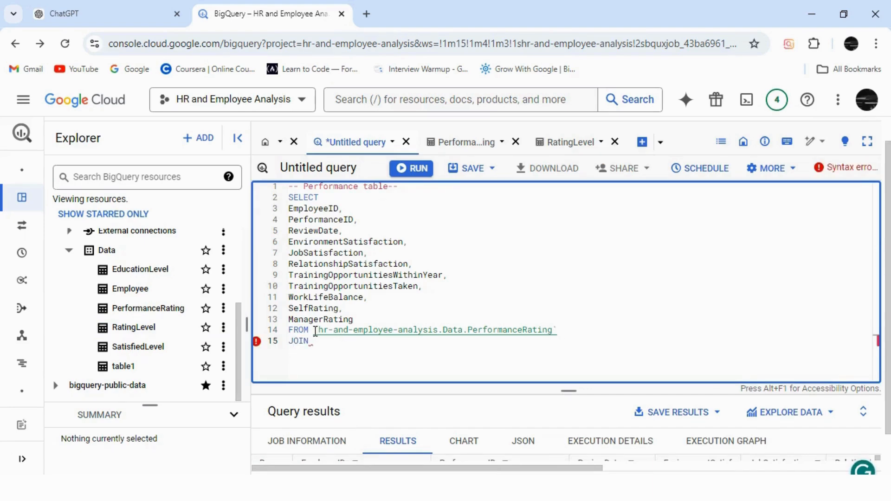
drag(315, 331, 468, 331)
key(ctrl+c)
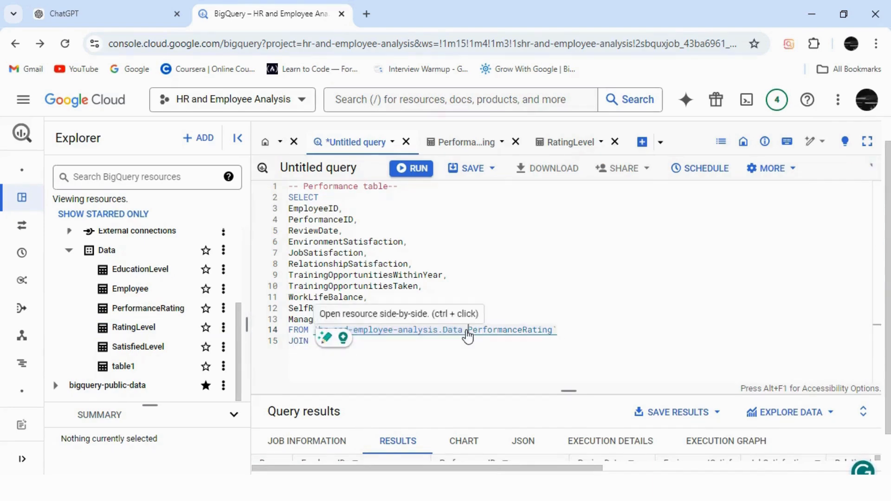
click(376, 349)
key(ctrl+v)
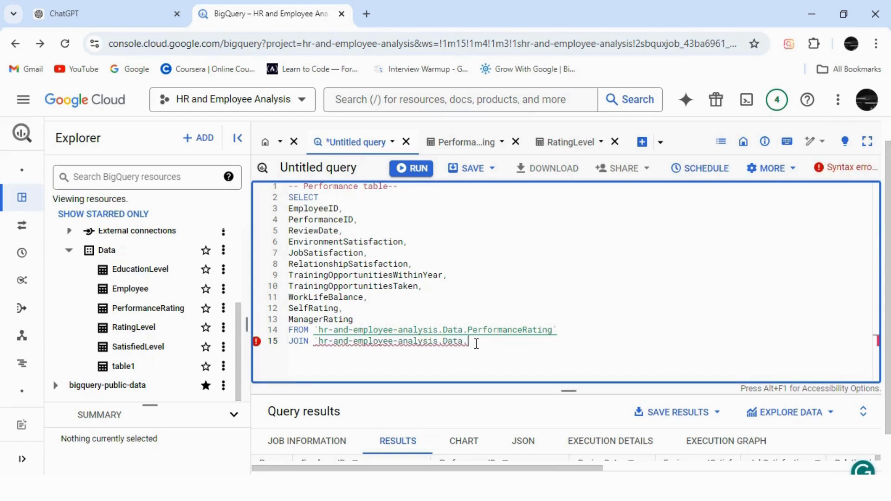
text(RatingLe)
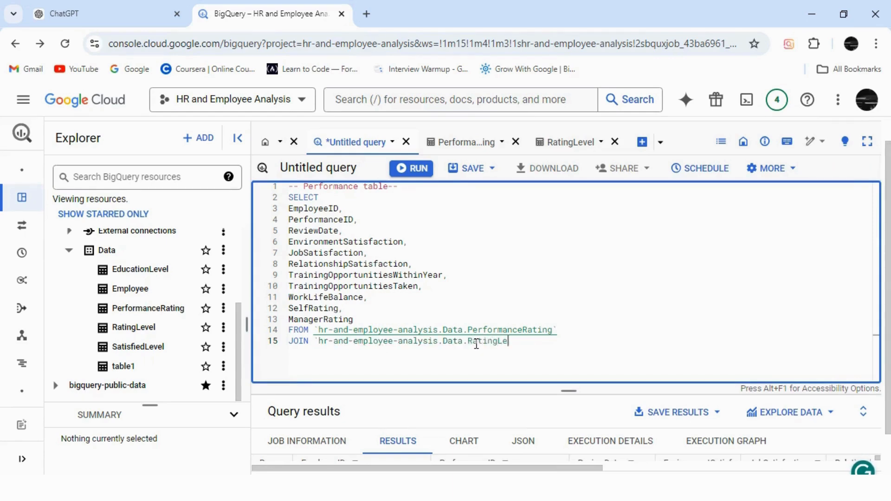
text(vel`)
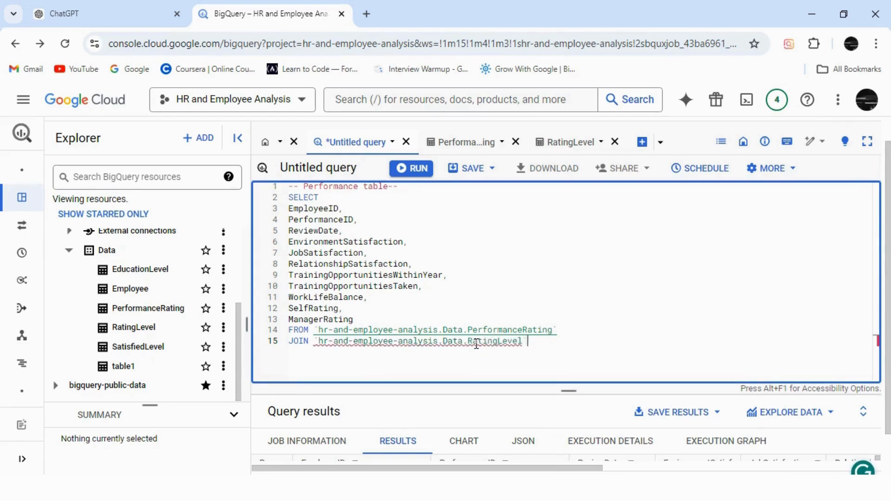
Step: Give the PerformanceRating table the alias E2 and the RatingLevel table the alias E3
click(567, 331)
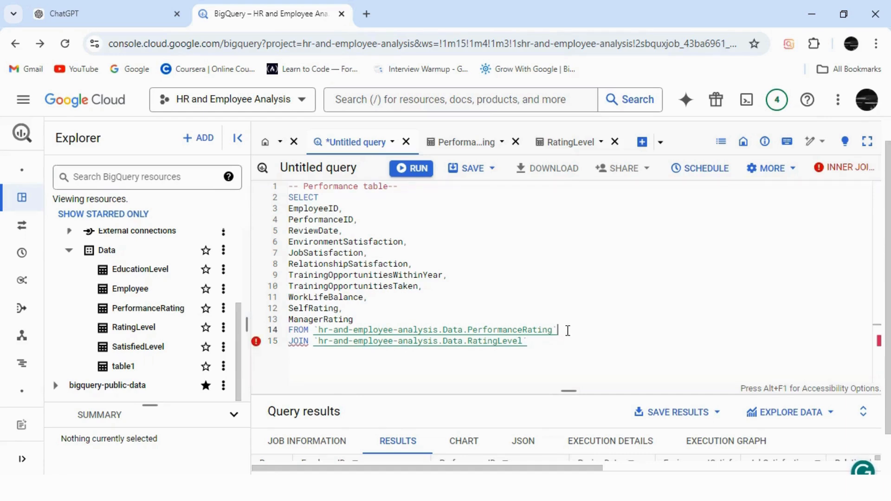
text(E)
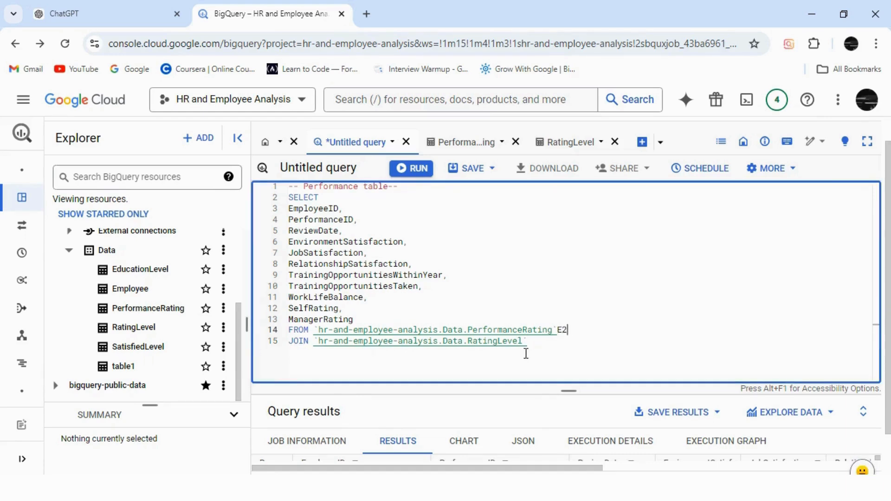
text(2)
click(531, 344)
text(E)
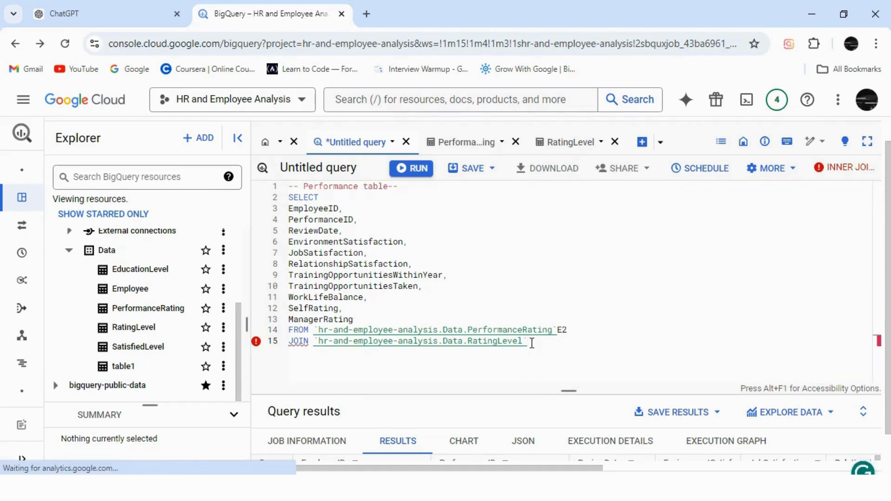
text(3)
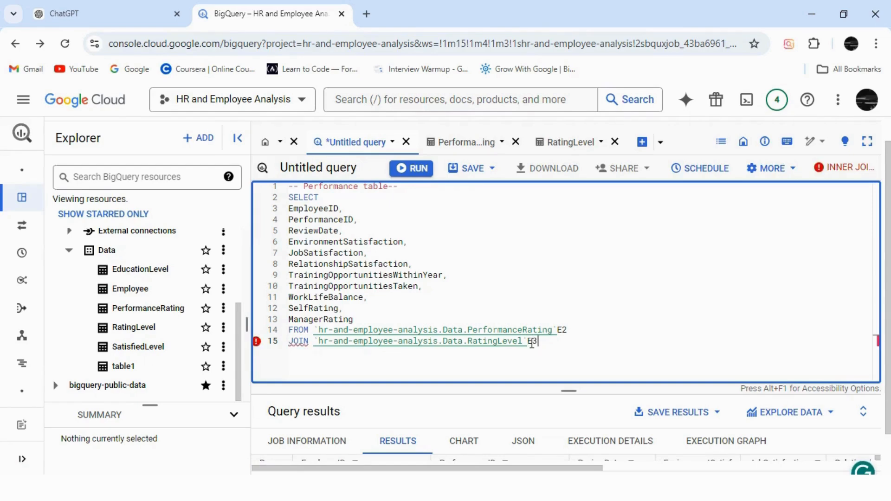
Step: Check the key columns in both table previews and add the join condition ON E2.SelfRating = E3.RatingID
key(Return)
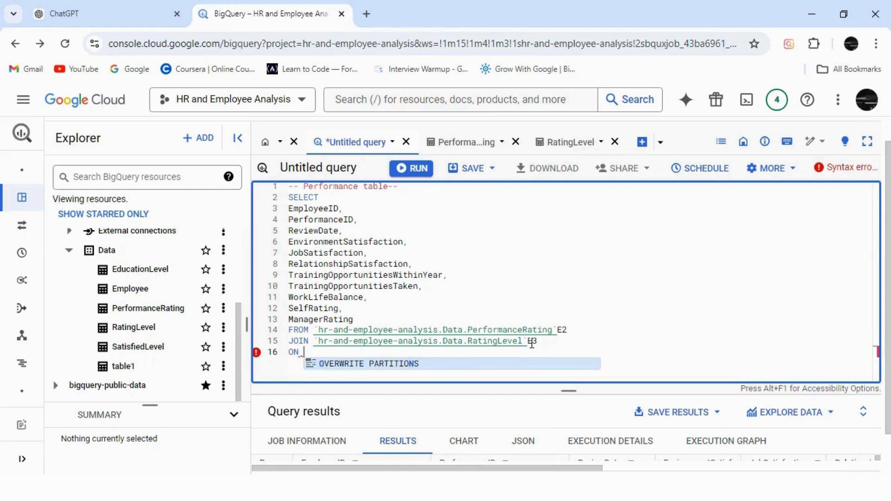
click(475, 144)
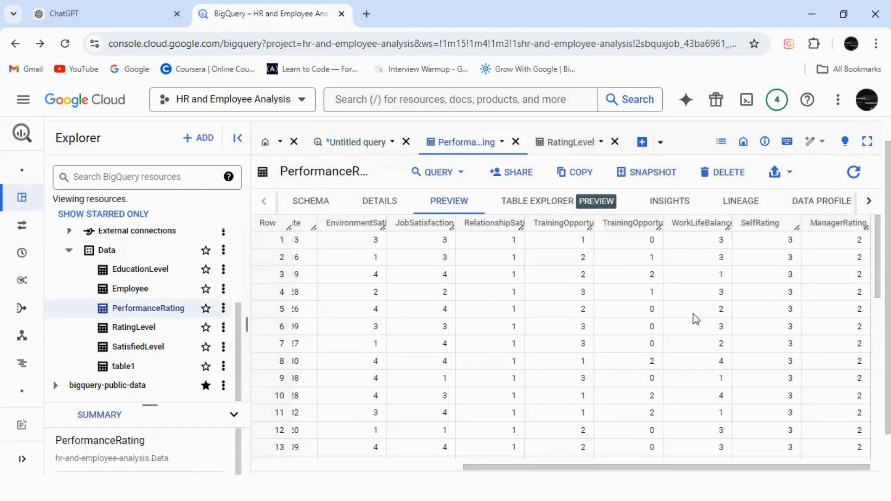
click(578, 147)
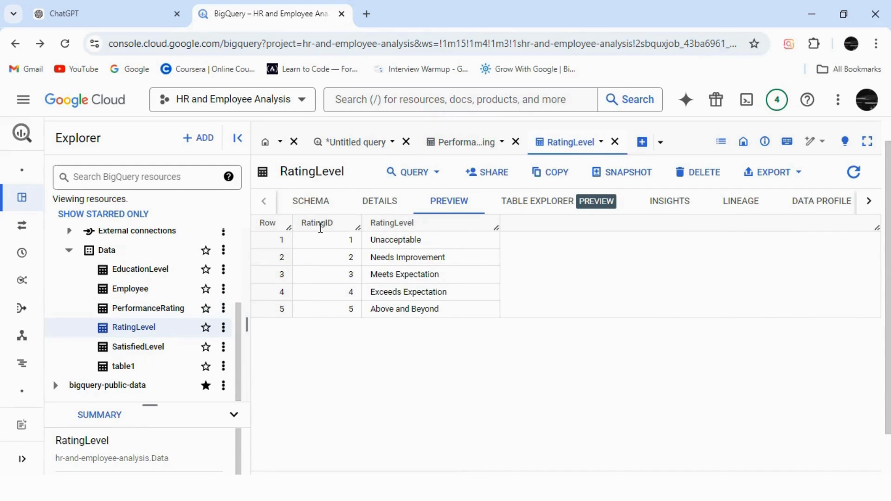
click(349, 148)
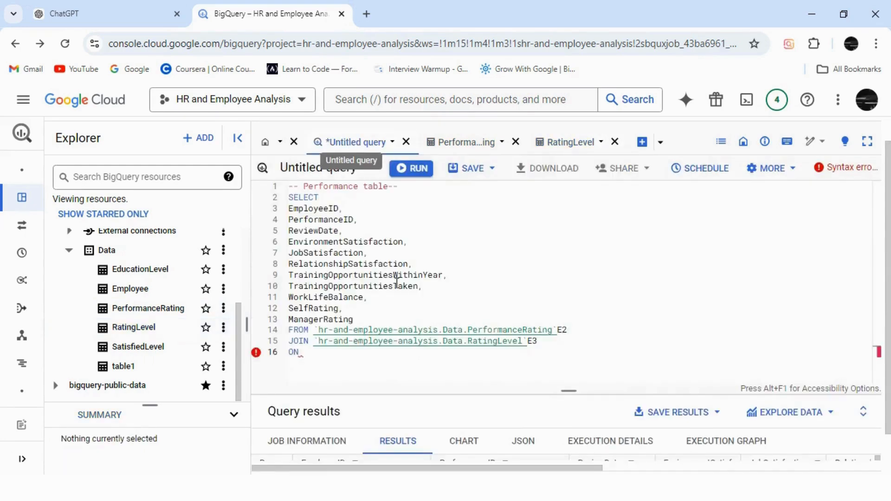
click(328, 355)
text(E2)
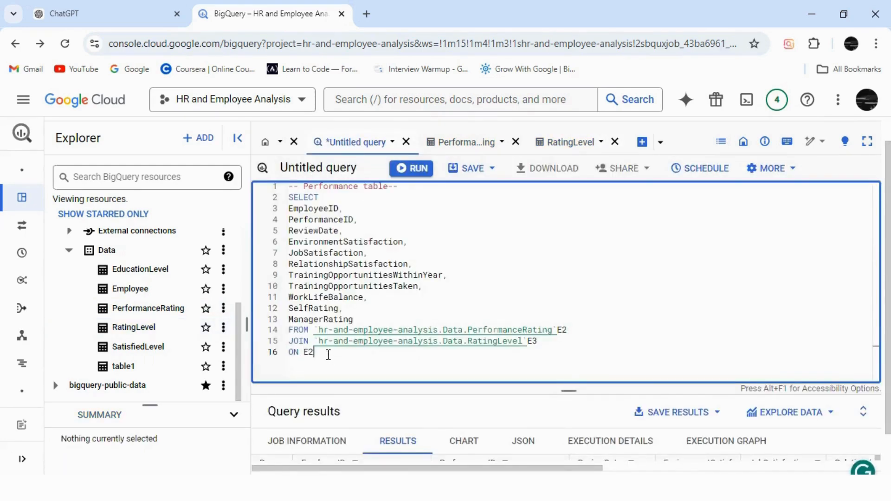
text(.SelfRating = E3.RatingID)
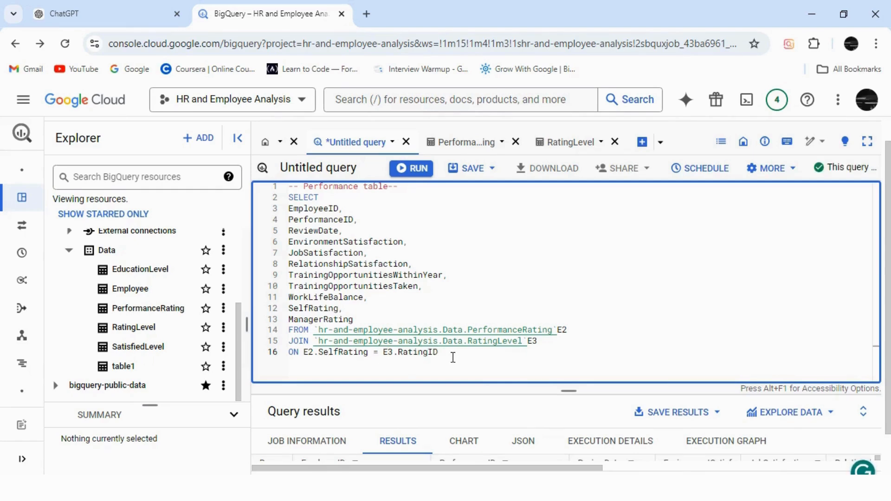
Step: Replace the SelfRating column in the SELECT list with E3.RatingLevel AS SelfRating, checking the column name in the RatingLevel table preview
double_click(291, 309)
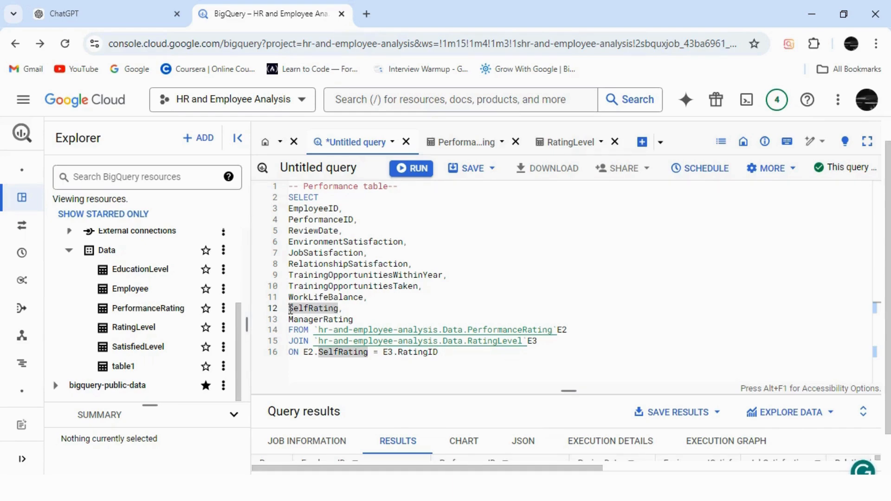
click(289, 309)
text(E3.)
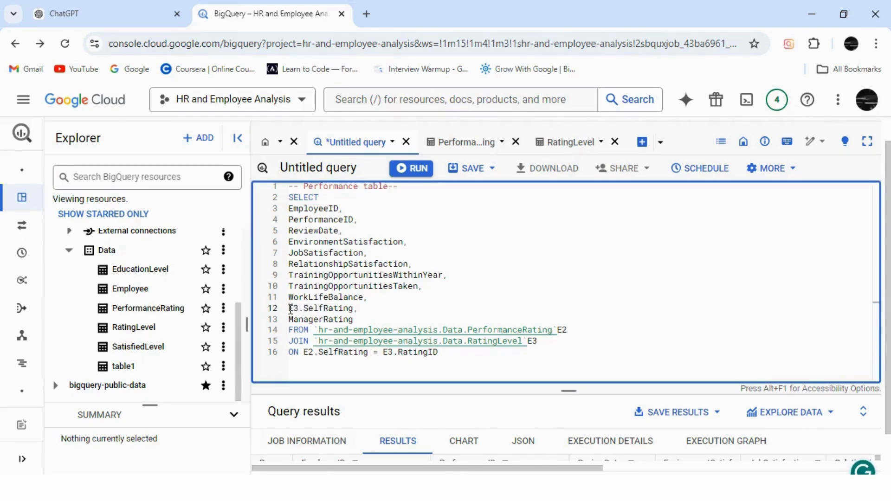
click(567, 145)
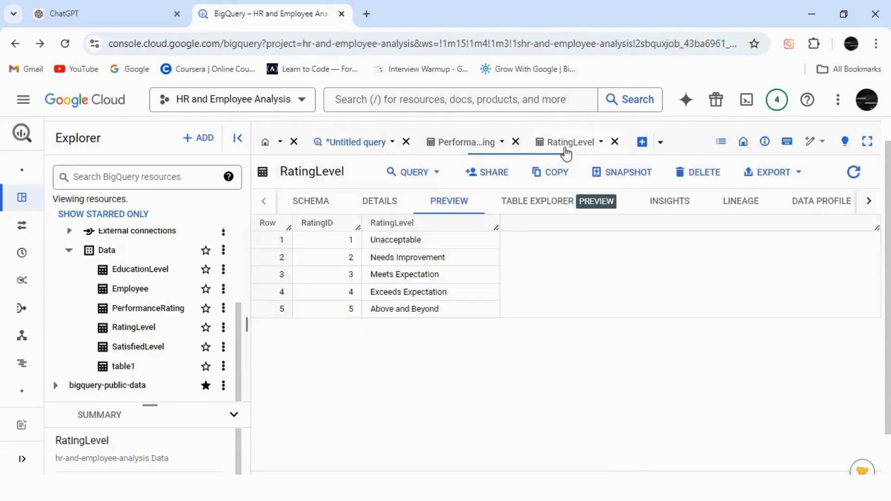
click(360, 143)
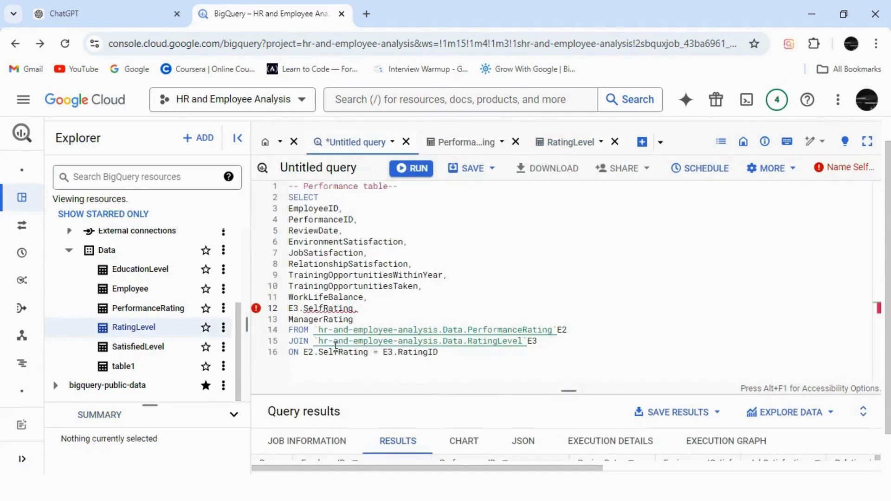
click(303, 308)
text(RatingLevel)
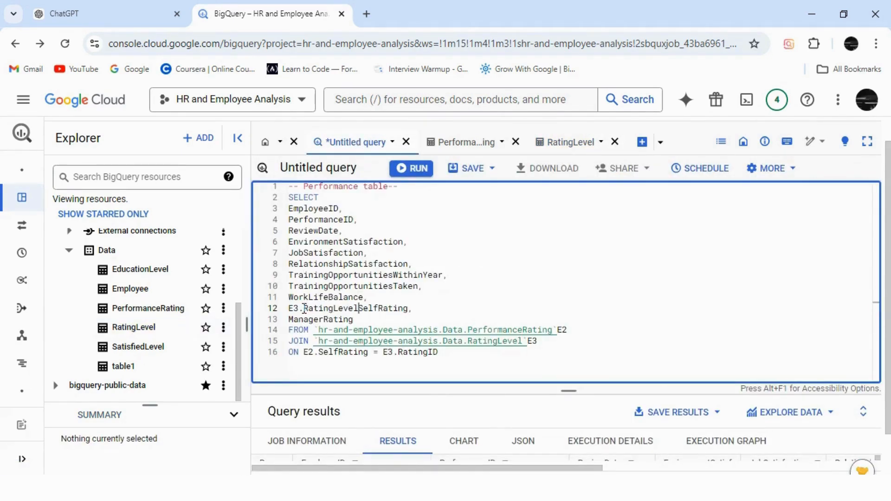
text( AS)
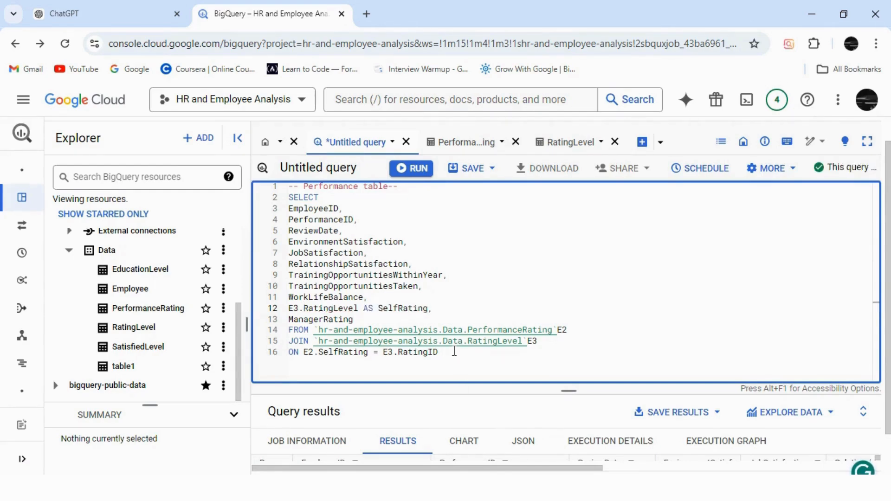
Step: Run the full SELECT statement and examine the SelfRating and ManagerRating columns in the query results
drag(438, 353, 289, 197)
click(407, 175)
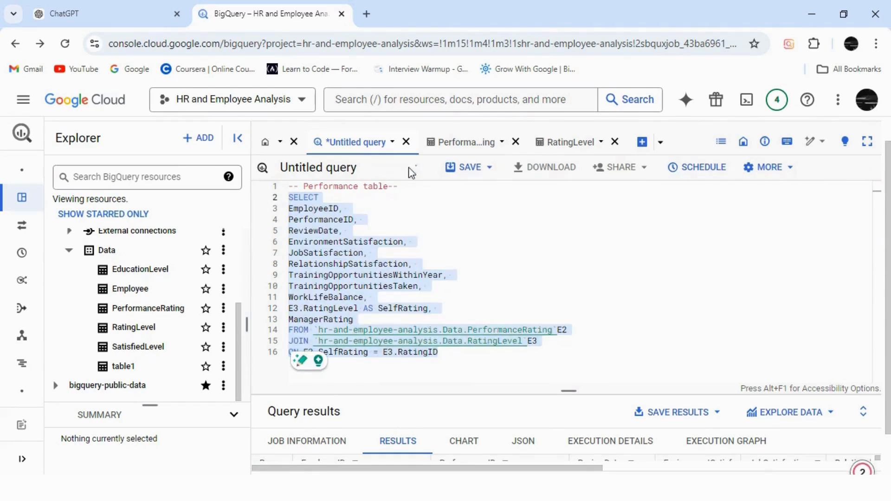
drag(567, 389, 557, 265)
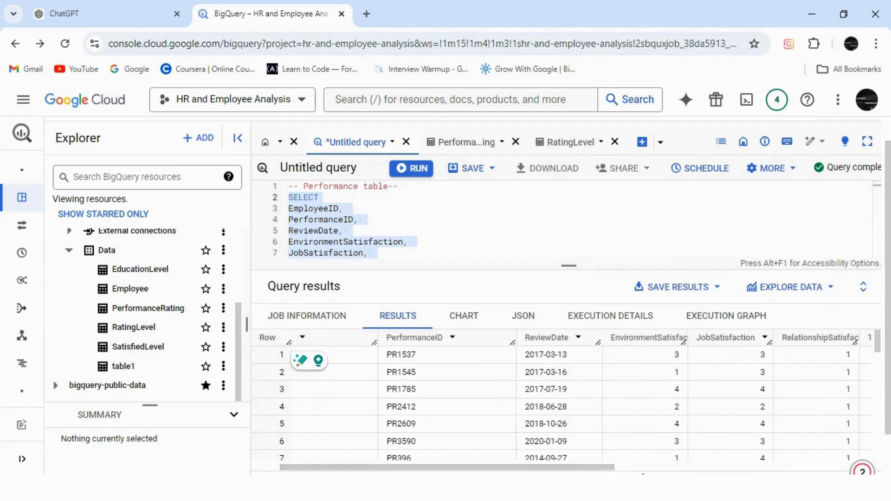
scroll(534, 471, down, 1)
scroll(623, 470, right, 3)
scroll(673, 474, right, 5)
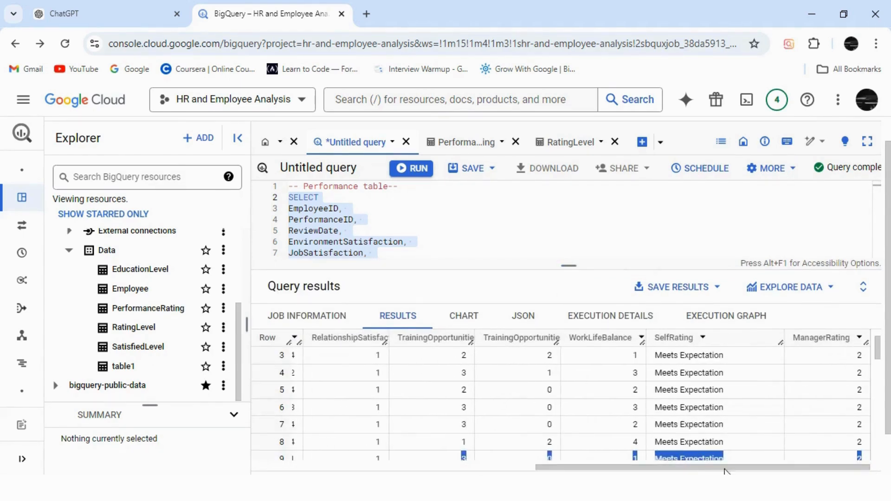
Step: Duplicate the RatingLevel JOIN and its ON condition below the existing join, separated by a blank line
drag(566, 264, 561, 274)
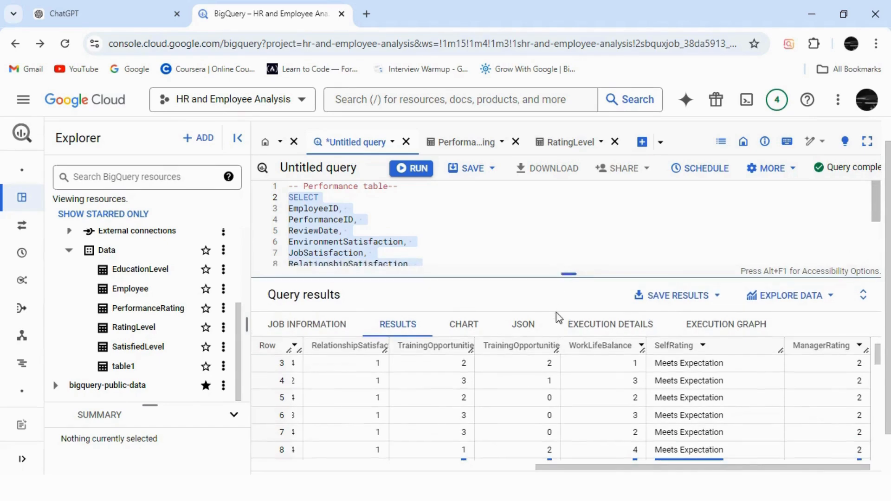
drag(560, 318, 563, 379)
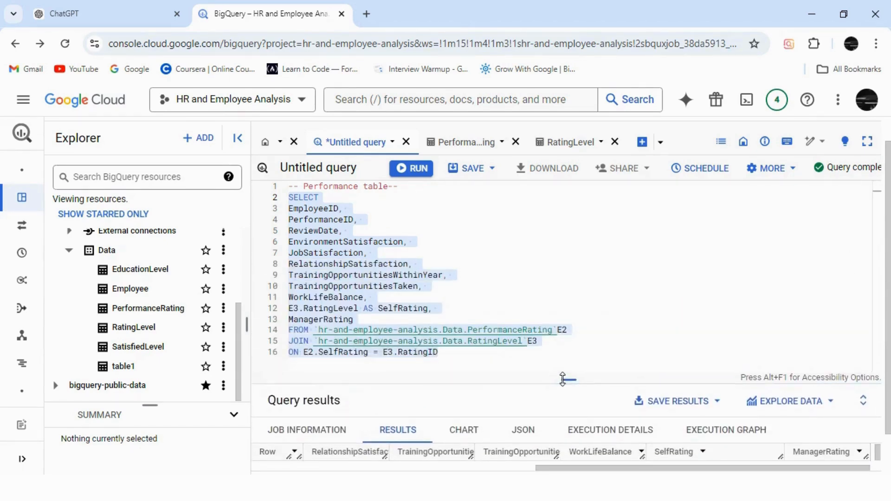
click(460, 352)
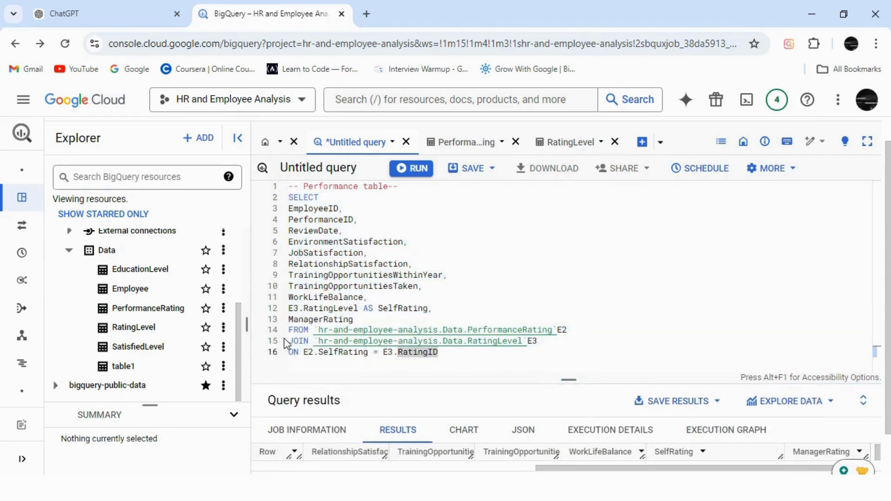
drag(289, 341, 442, 354)
key(ctrl+c)
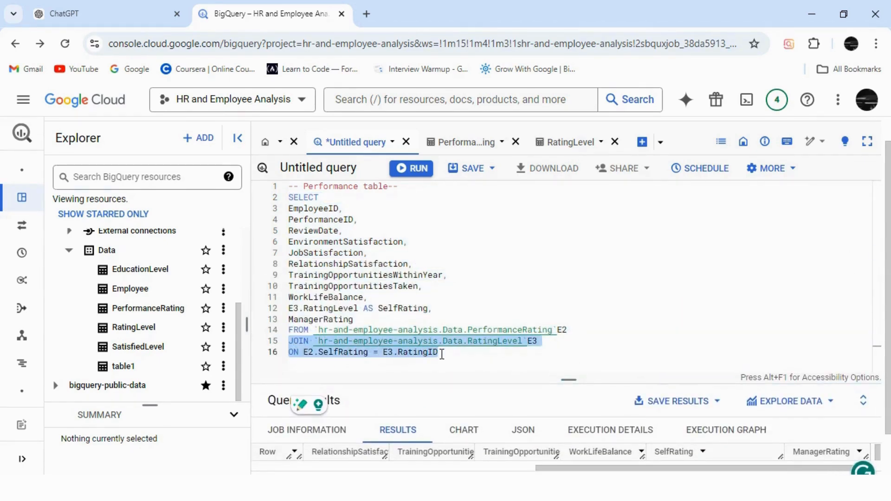
click(442, 354)
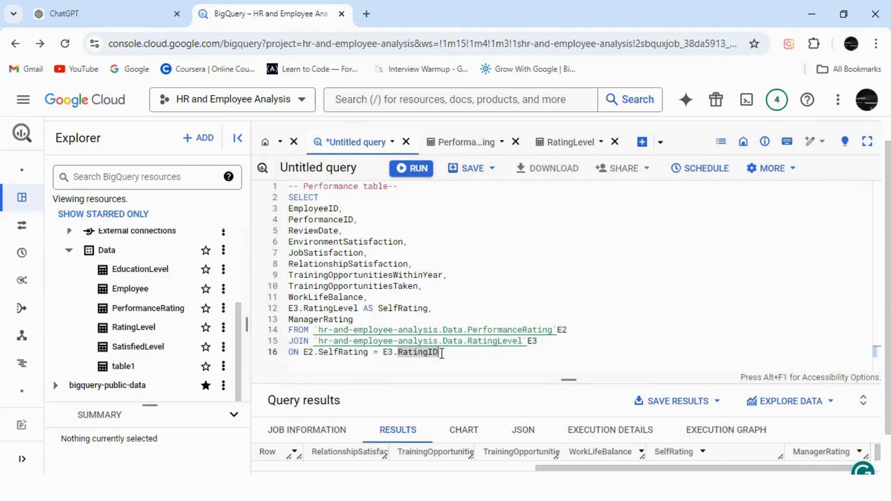
key(Return)
key(ctrl+v)
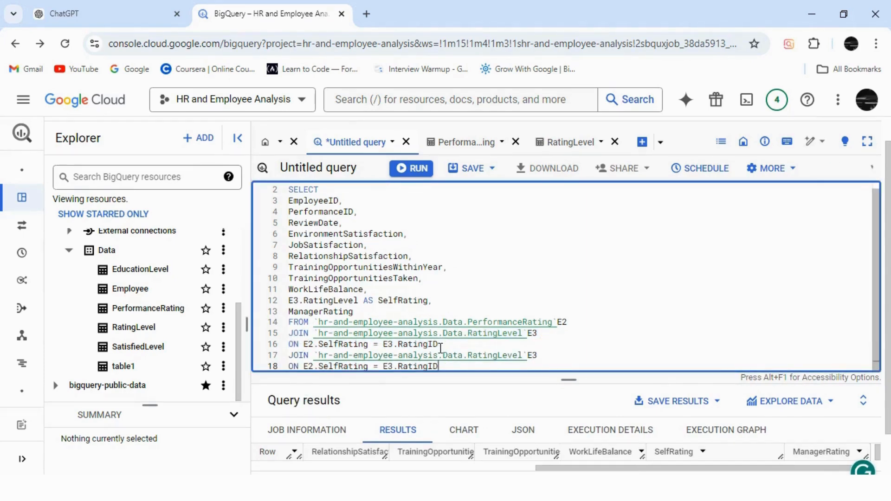
click(441, 346)
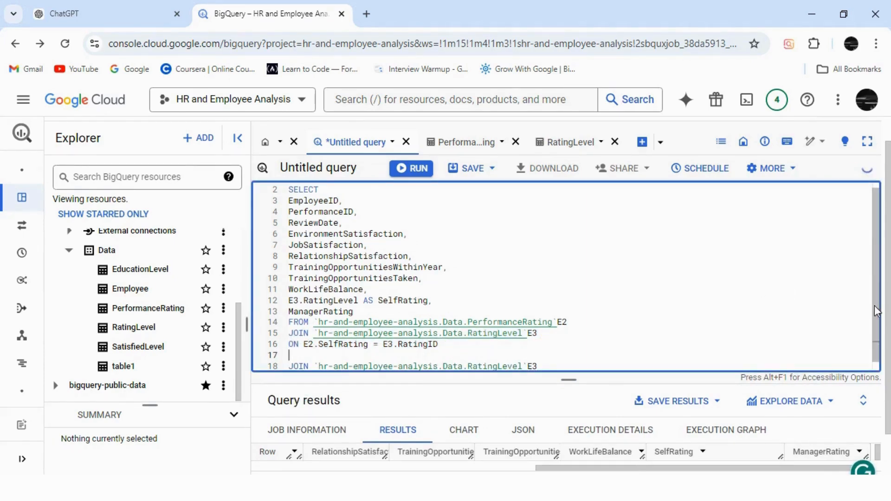
key(Return)
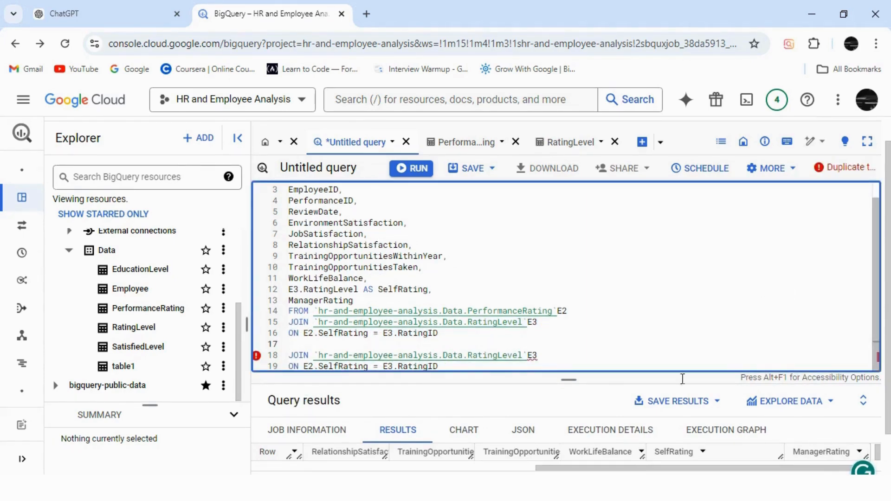
Step: In full-screen view, give the duplicated RatingLevel join the alias E4 and change its condition to ON E2.ManagerRating = E4.RatingID
click(867, 142)
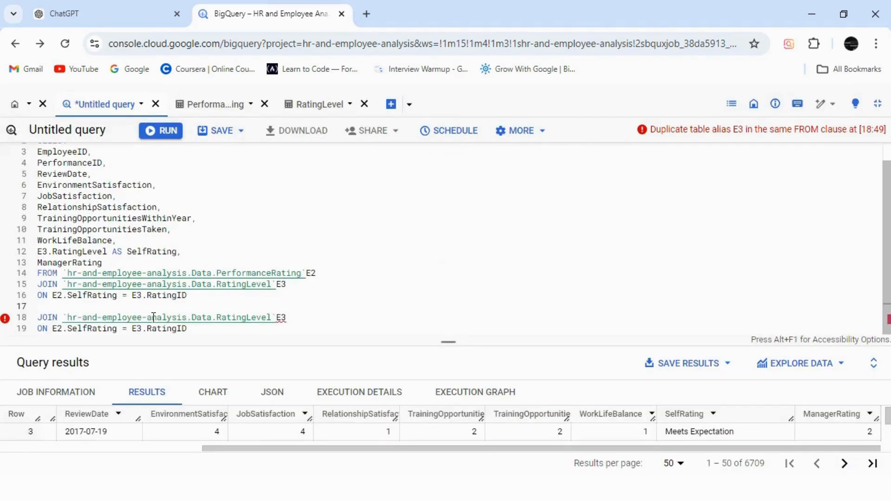
click(287, 317)
key(BackSpace)
text(4)
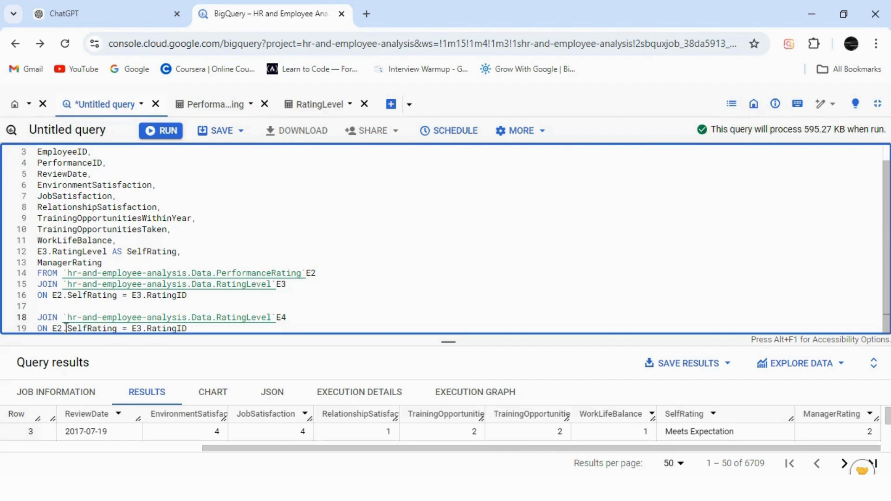
double_click(137, 328)
text(E4)
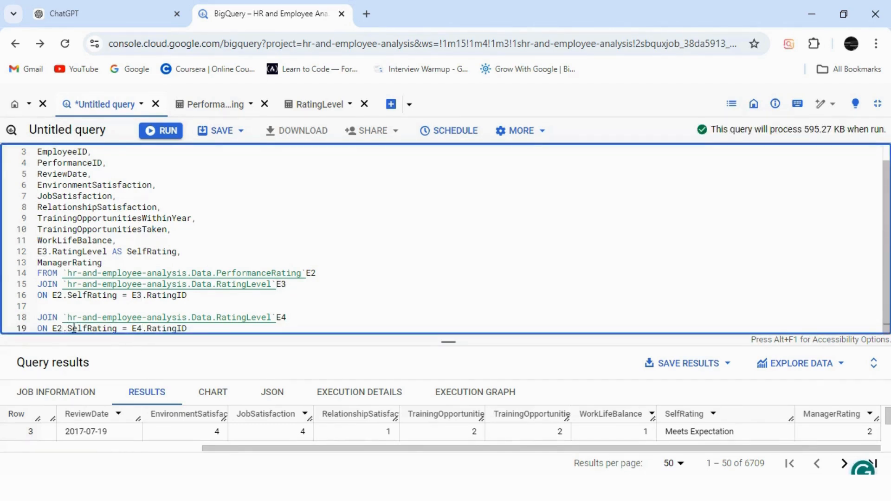
click(88, 326)
key(BackSpace)
key(BackSpace)
key(BackSpace)
key(BackSpace)
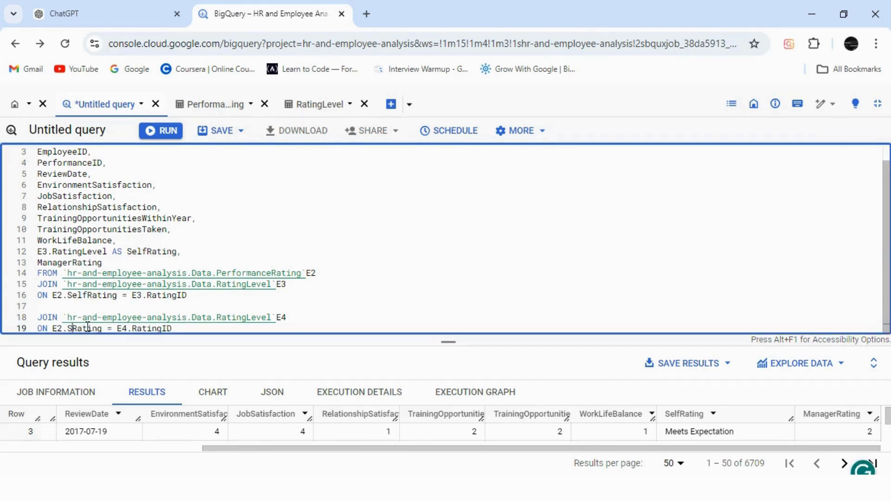
text(Manager)
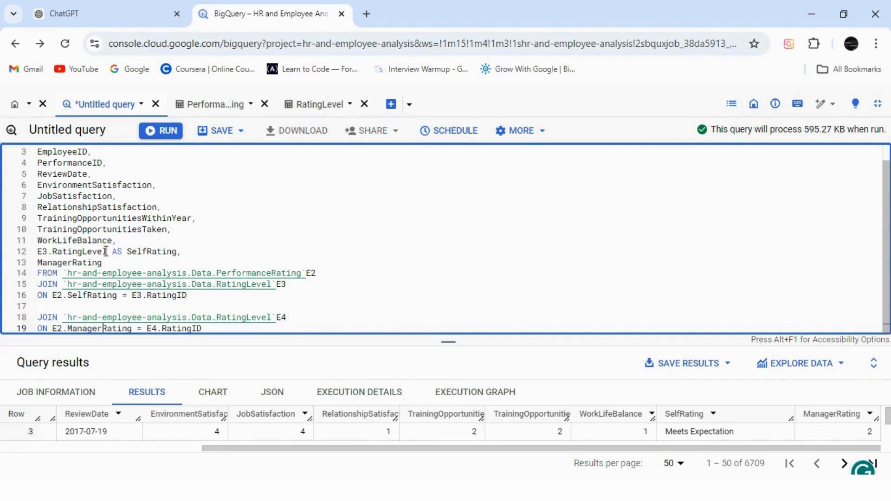
Step: Replace the ManagerRating column in the SELECT list with E4.RatingLevel AS ManagerRating, reusing the expression from the SelfRating line
drag(107, 251, 36, 252)
key(ctrl+c)
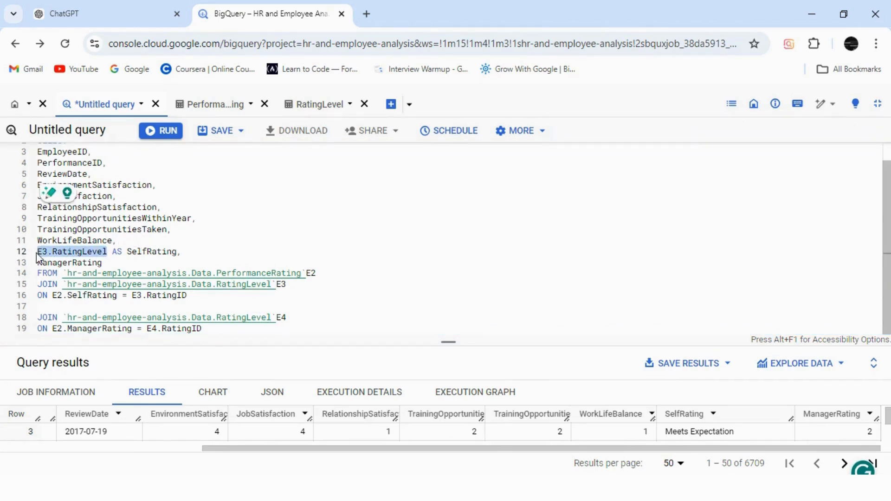
click(39, 262)
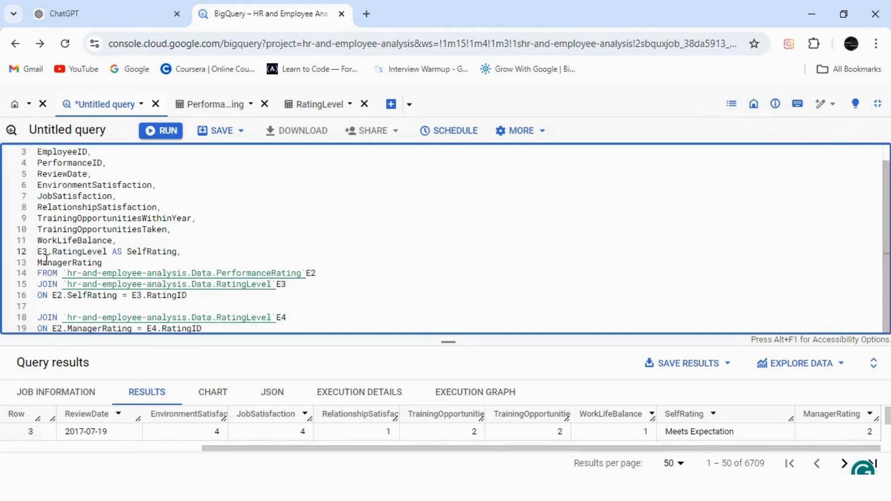
double_click(39, 263)
key(ctrl+v)
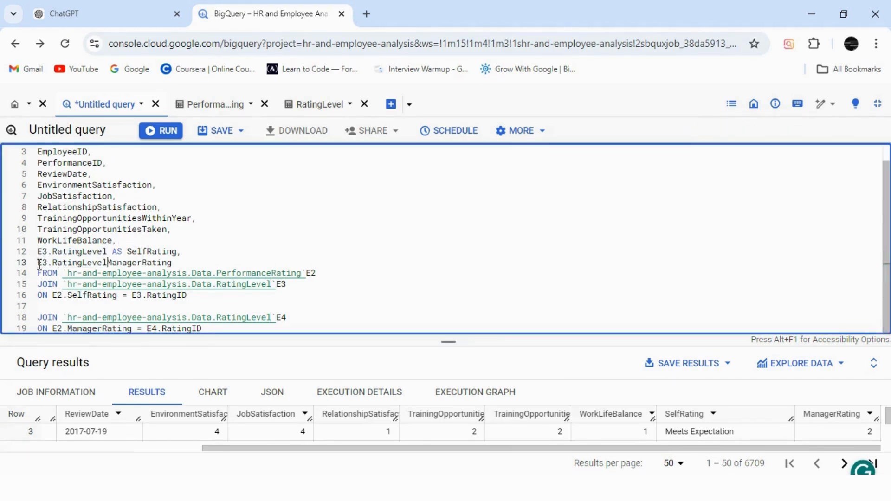
click(45, 263)
key(BackSpace)
text(4)
click(107, 262)
text(AS)
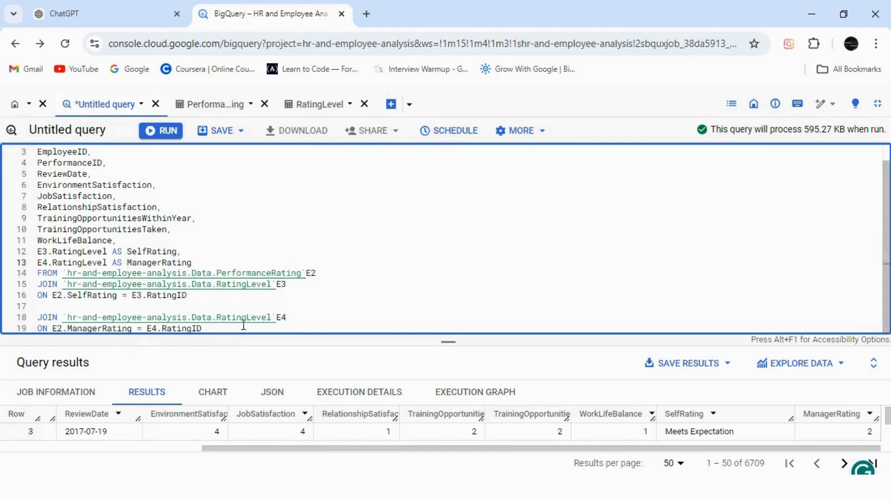
Step: Run the query with both rating joins and check the SelfRating and ManagerRating columns in the results
click(224, 328)
click(169, 135)
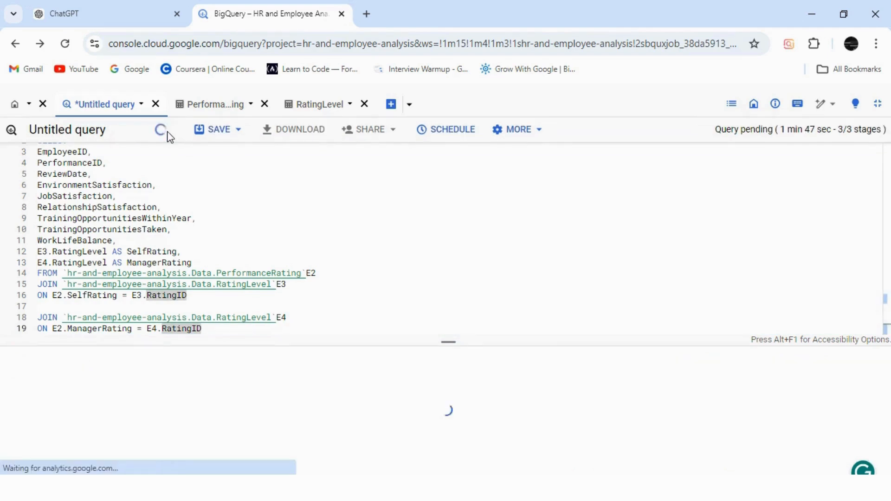
drag(447, 342, 448, 276)
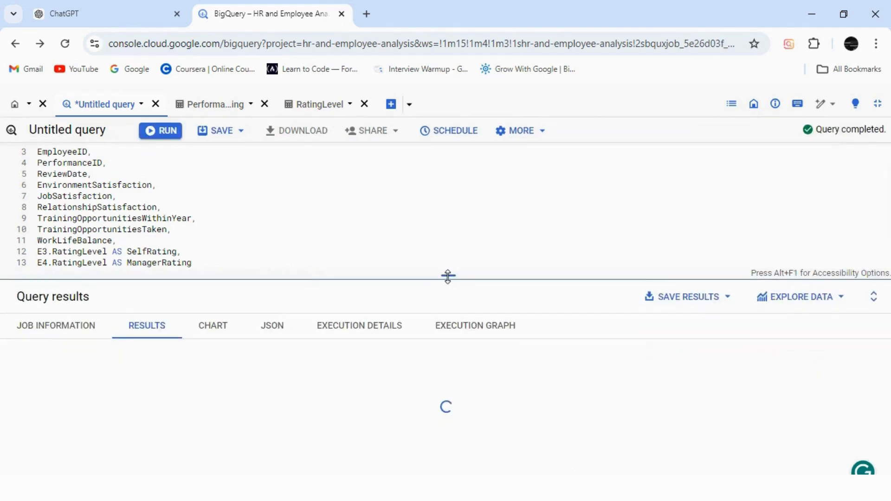
drag(494, 449, 763, 463)
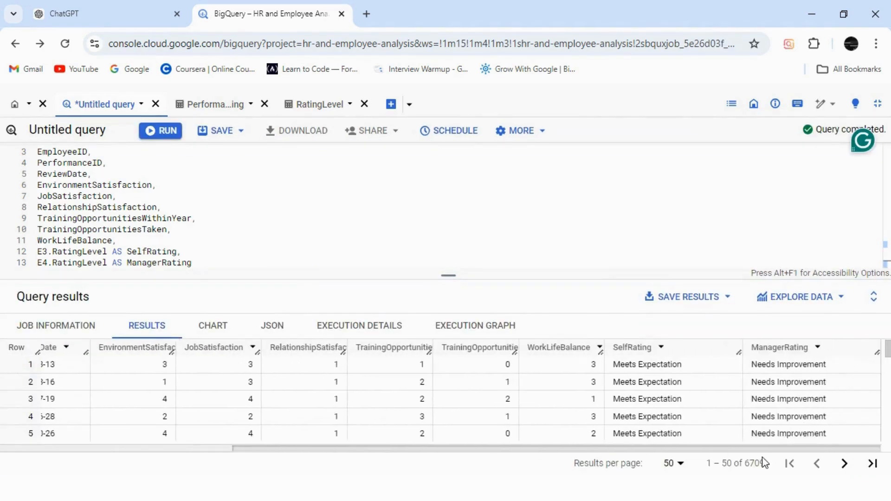
mouse_move(888, 354)
mouse_down()
mouse_move(889, 410)
mouse_move(888, 350)
mouse_up()
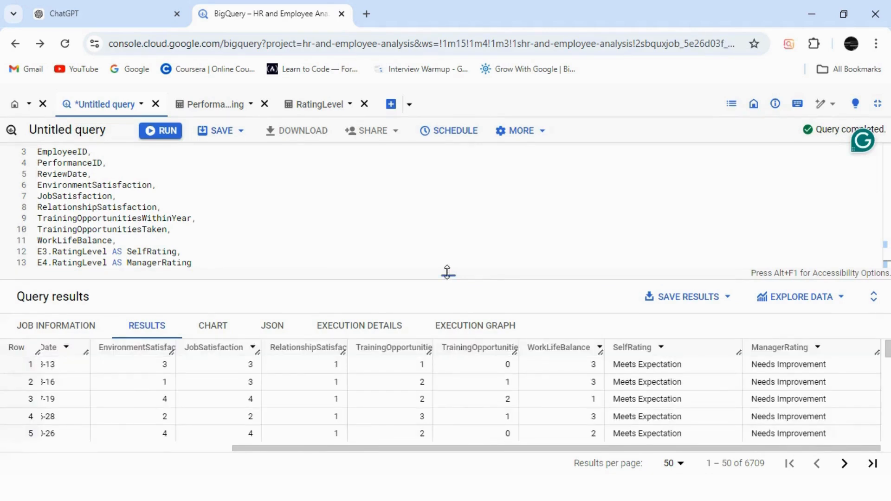
Step: Add two blank lines below the last join condition and select the E4 join together with its ON condition
drag(446, 272, 448, 379)
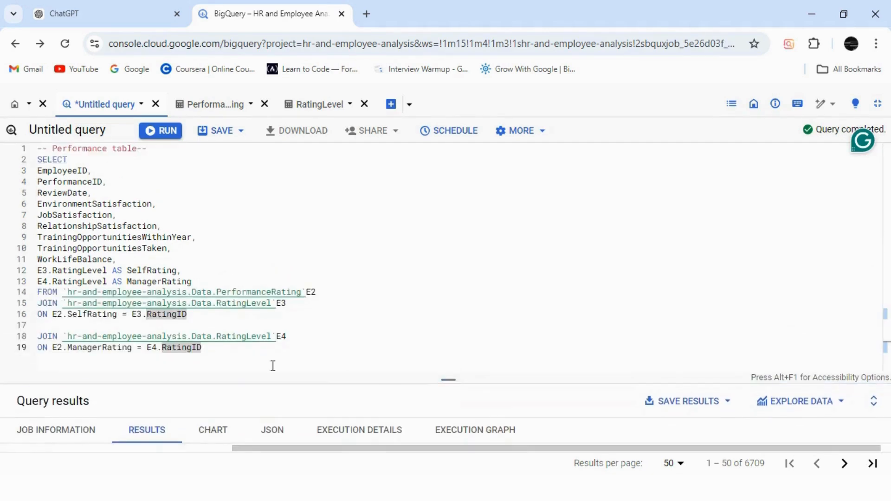
click(243, 355)
key(Return)
key(Return)
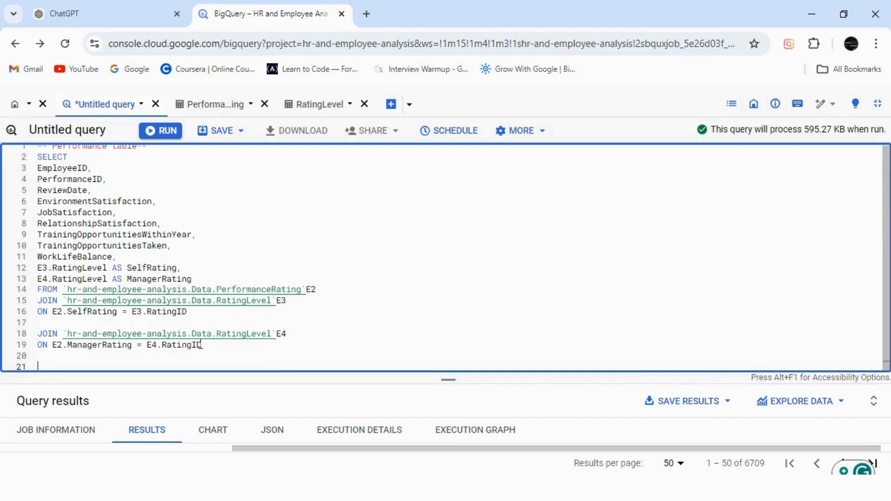
drag(40, 333, 204, 346)
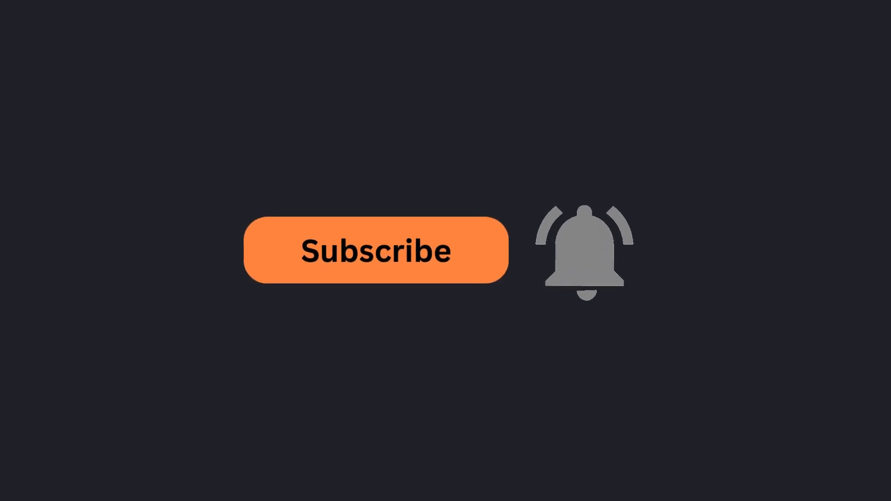